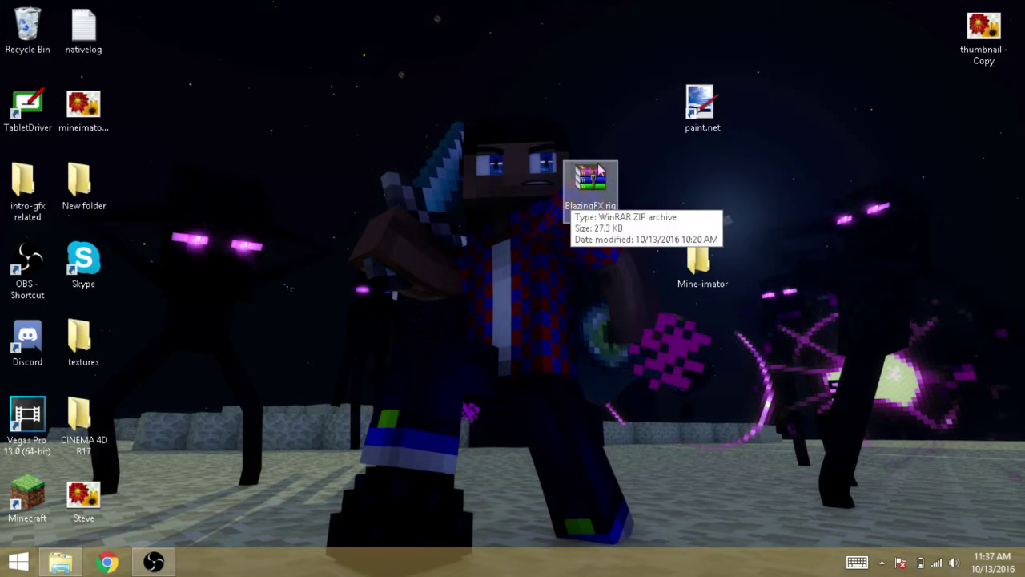
Step: Extract the BlazingFX rig V 1.5 folder from its zip onto the desktop, then close WinRAR
{"action": "left_click", "coordinate": [596, 202]}
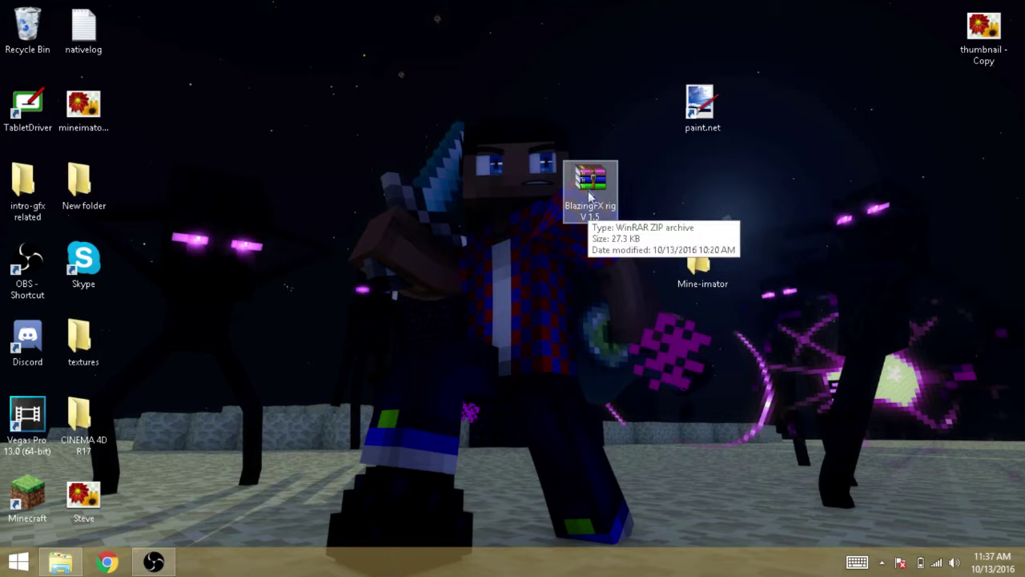
{"action": "left_click", "coordinate": [591, 186]}
{"action": "double_click", "coordinate": [591, 186]}
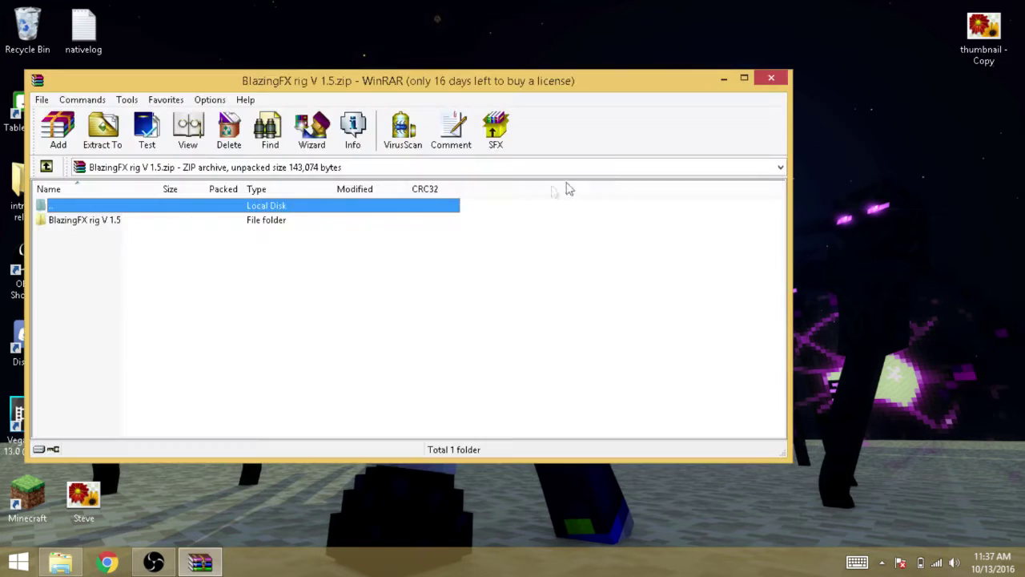
{"action": "left_click_drag", "start_coordinate": [313, 222], "coordinate": [369, 200]}
{"action": "left_click_drag", "start_coordinate": [519, 60], "coordinate": [529, 44]}
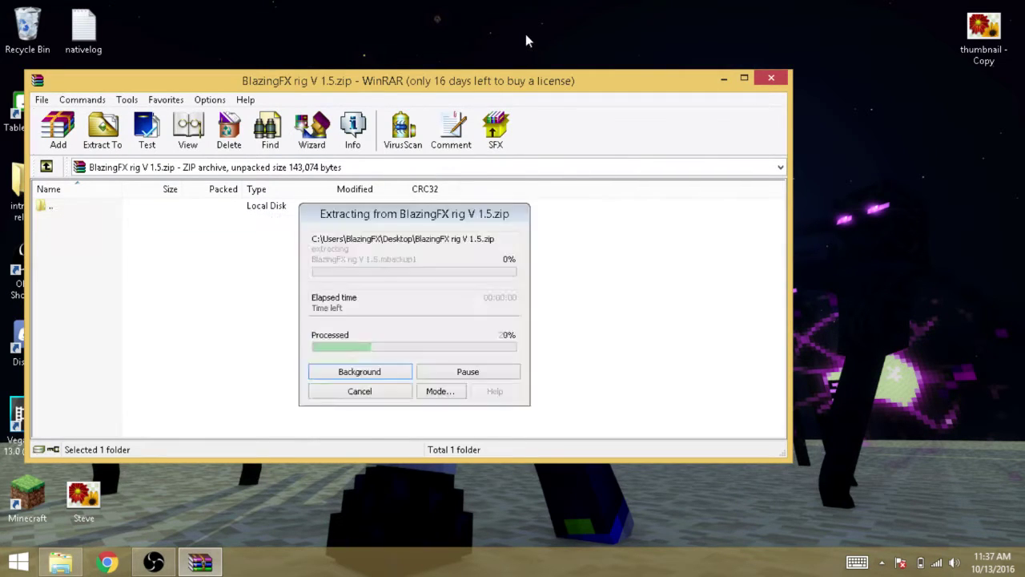
{"action": "left_click", "coordinate": [771, 78]}
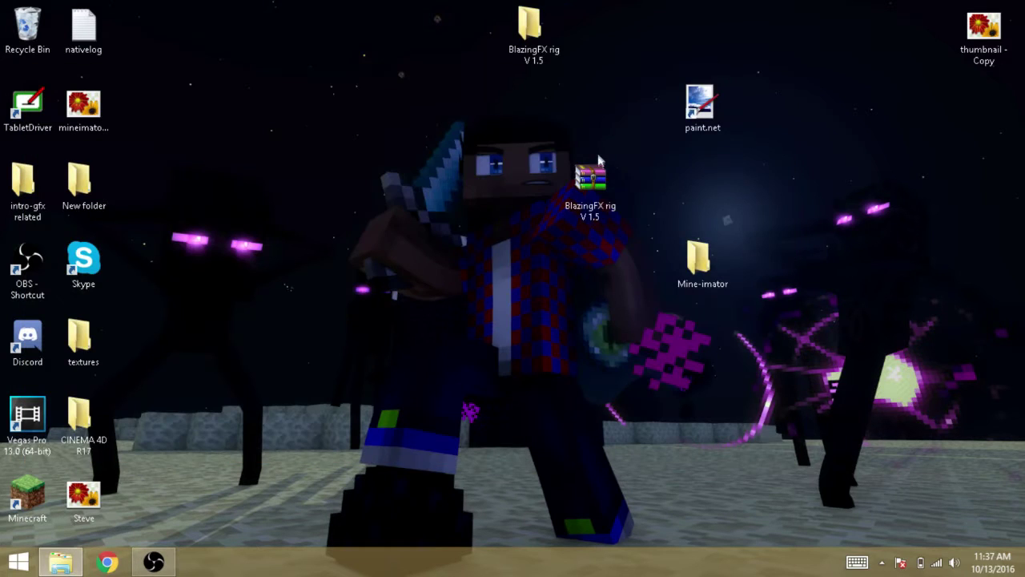
Step: Delete the BlazingFX rig zip archive and move the extracted folder toward the desktop centre
{"action": "left_click", "coordinate": [590, 180]}
{"action": "key", "text": "Delete"}
{"action": "left_click_drag", "start_coordinate": [528, 28], "coordinate": [590, 182]}
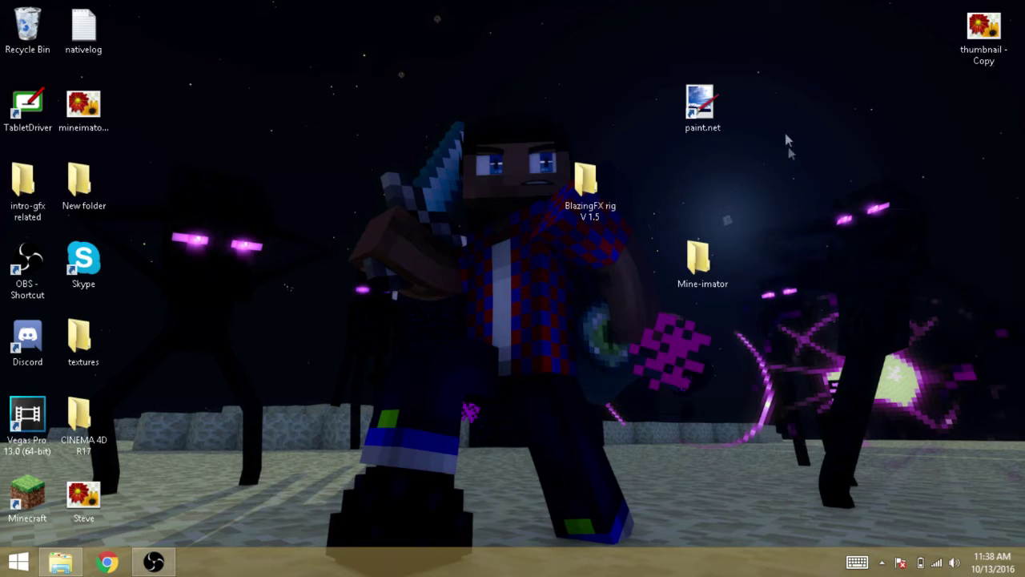
Step: Launch paint.net and open 'new skin file for rig' from the BlazingFX rig V 1.5 folder
{"action": "double_click", "coordinate": [701, 104]}
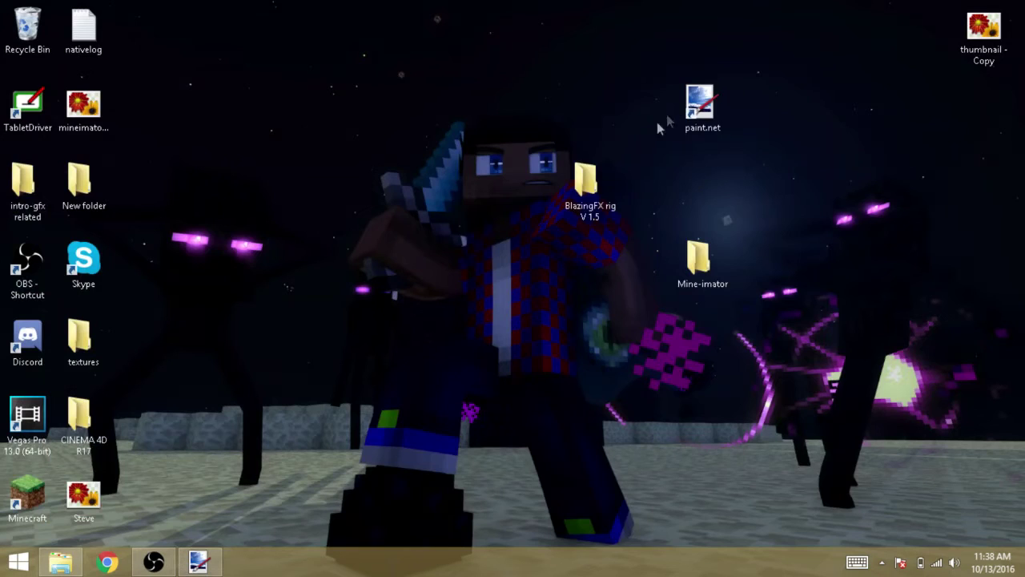
{"action": "double_click", "coordinate": [600, 188]}
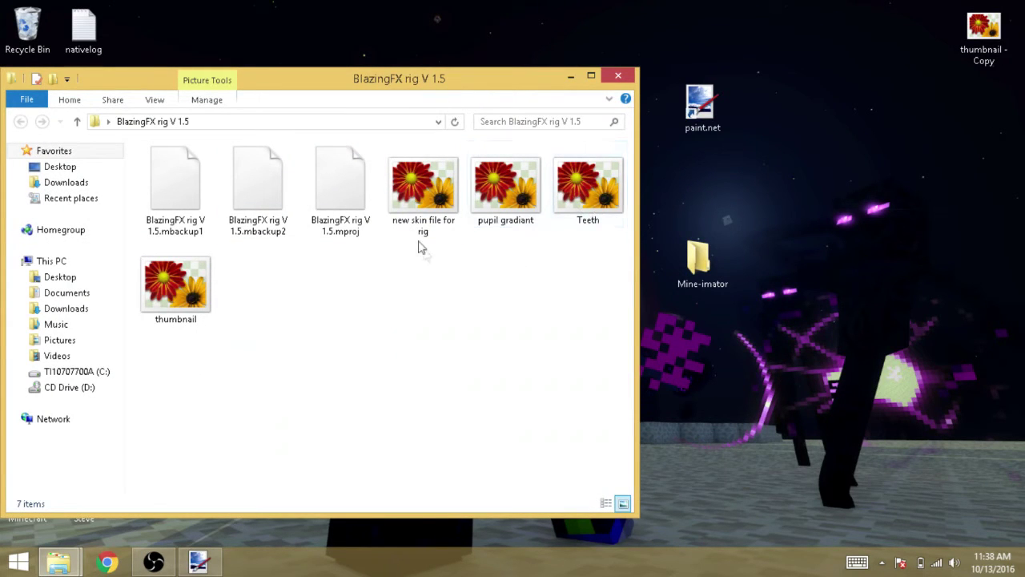
{"action": "left_click", "coordinate": [417, 203]}
{"action": "mouse_move", "coordinate": [437, 204]}
{"action": "left_mouse_down"}
{"action": "mouse_move", "coordinate": [283, 462]}
{"action": "mouse_move", "coordinate": [197, 545]}
{"action": "mouse_move", "coordinate": [195, 563]}
{"action": "mouse_move", "coordinate": [462, 325]}
{"action": "left_mouse_up"}
{"action": "left_click", "coordinate": [418, 294]}
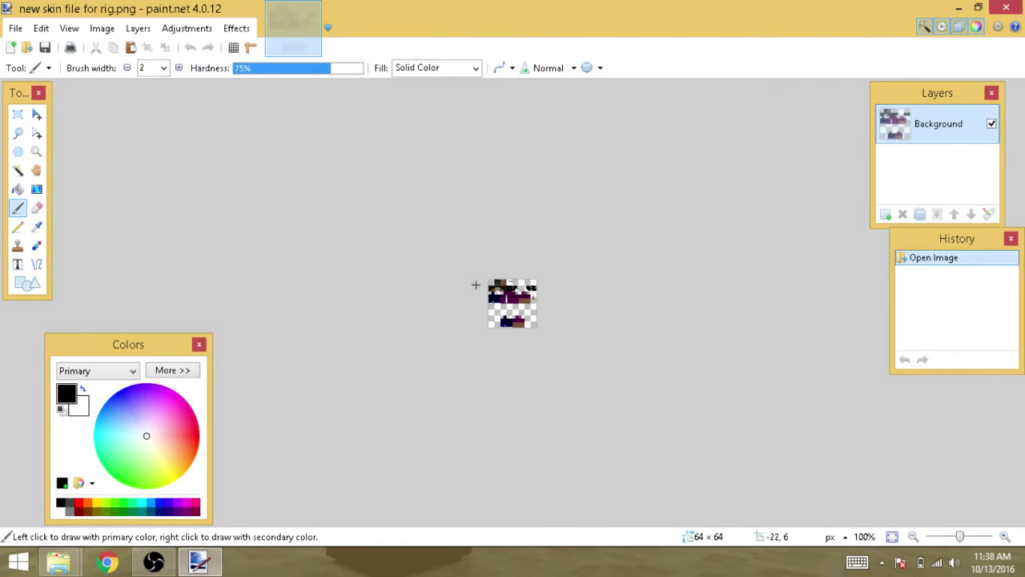
Step: Zoom in on the 64×64 rig skin to 800% so it fills the canvas
{"action": "scroll", "coordinate": [553, 366], "scroll_direction": "up", "scroll_amount": 3, "text": "ctrl"}
{"action": "scroll", "coordinate": [552, 366], "scroll_direction": "up", "scroll_amount": 4, "text": "ctrl"}
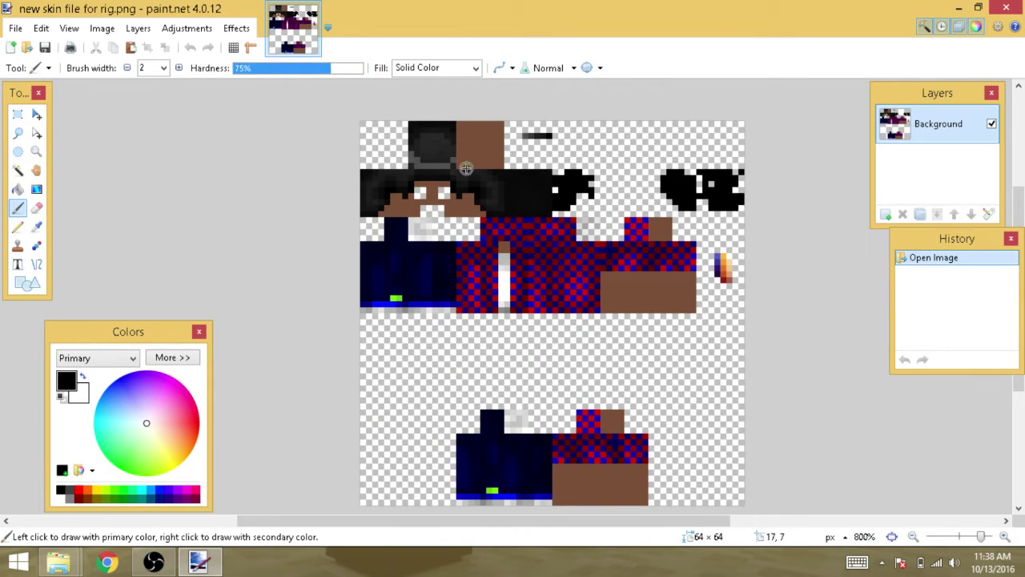
{"action": "mouse_move", "coordinate": [64, 562]}
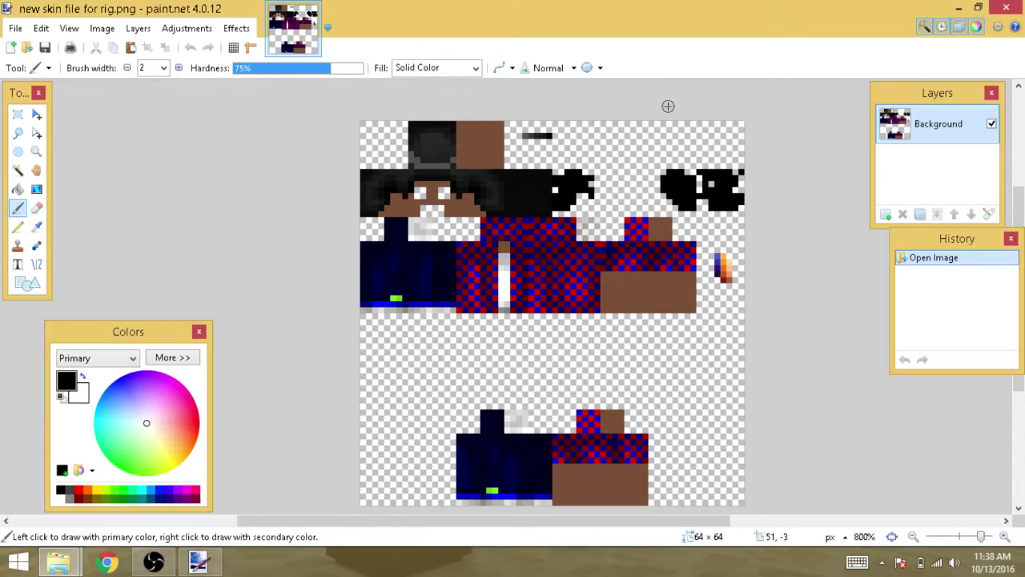
Step: Minimize paint.net and launch Minecraft Skin Viewer from the intro-gfx folder
{"action": "left_click", "coordinate": [960, 7]}
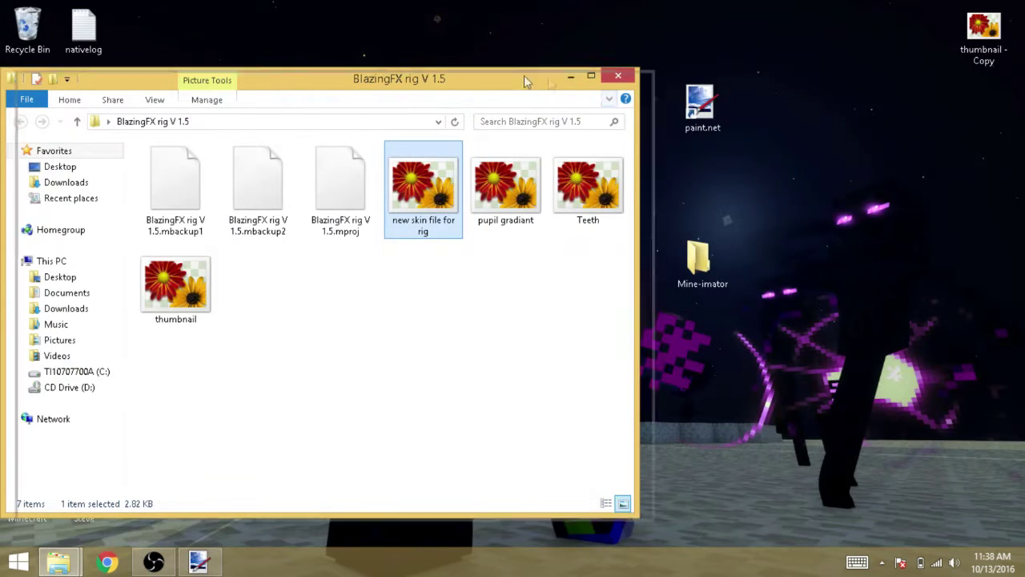
{"action": "left_click_drag", "start_coordinate": [560, 78], "coordinate": [719, 81]}
{"action": "left_click", "coordinate": [29, 187]}
{"action": "double_click", "coordinate": [28, 188]}
{"action": "left_click", "coordinate": [524, 322]}
{"action": "scroll", "coordinate": [461, 449], "scroll_direction": "down", "scroll_amount": 2}
{"action": "double_click", "coordinate": [393, 510]}
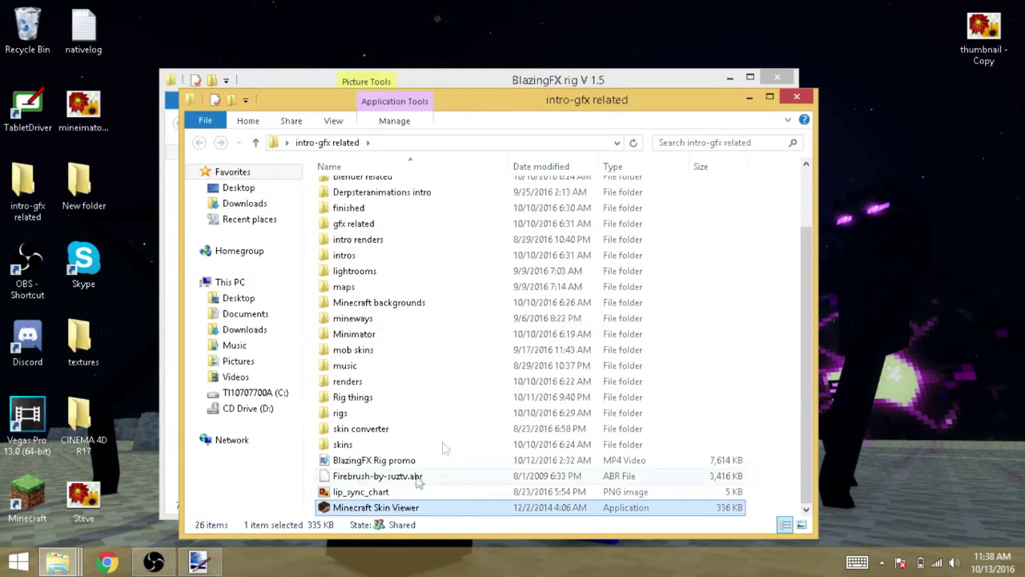
{"action": "left_click", "coordinate": [802, 99]}
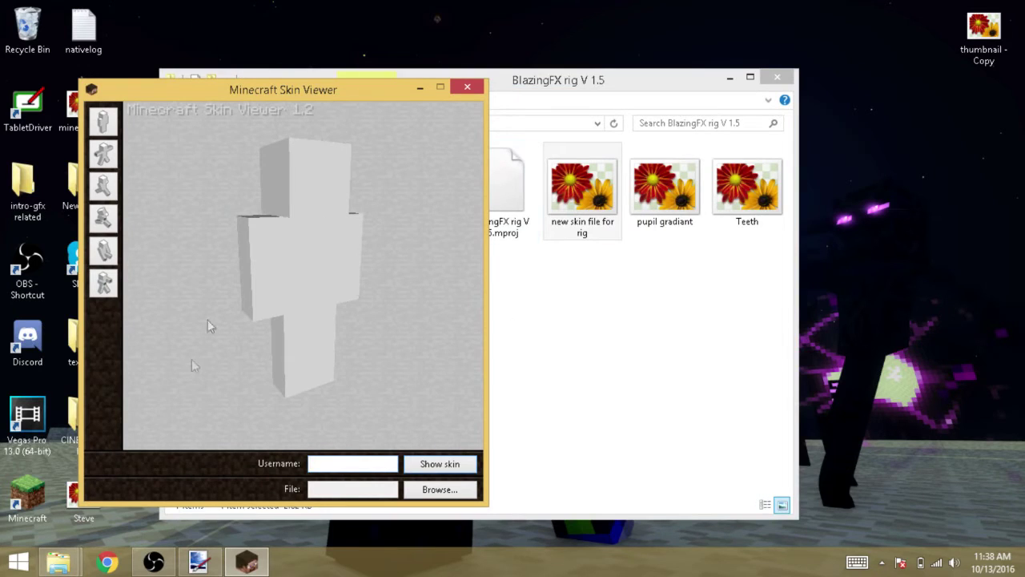
Step: Load the Steve skin and save it to the Desktop as Steve.png, replacing the old copy
{"action": "left_click_drag", "start_coordinate": [303, 392], "coordinate": [396, 483]}
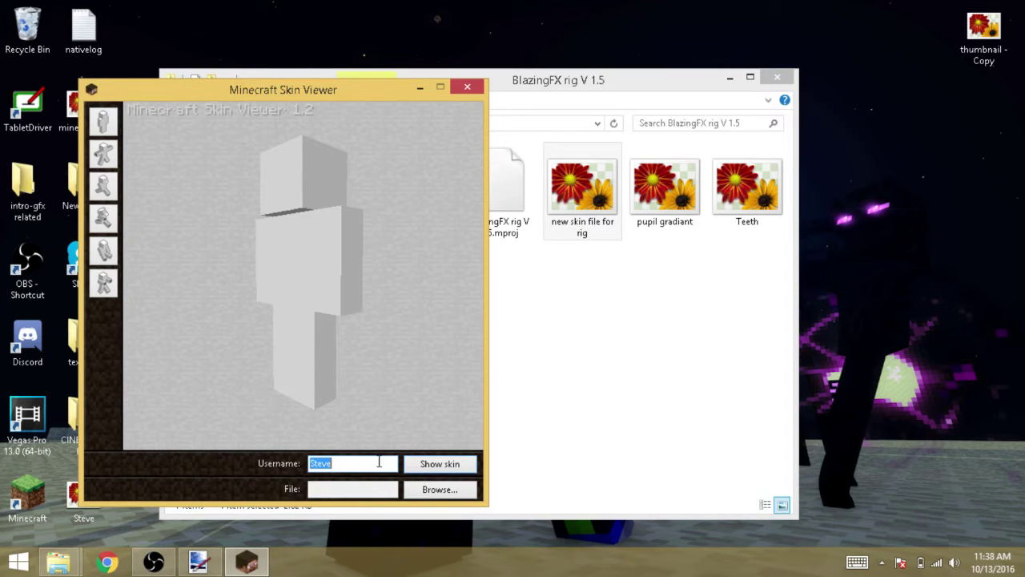
{"action": "key", "text": "Return"}
{"action": "right_click", "coordinate": [300, 245]}
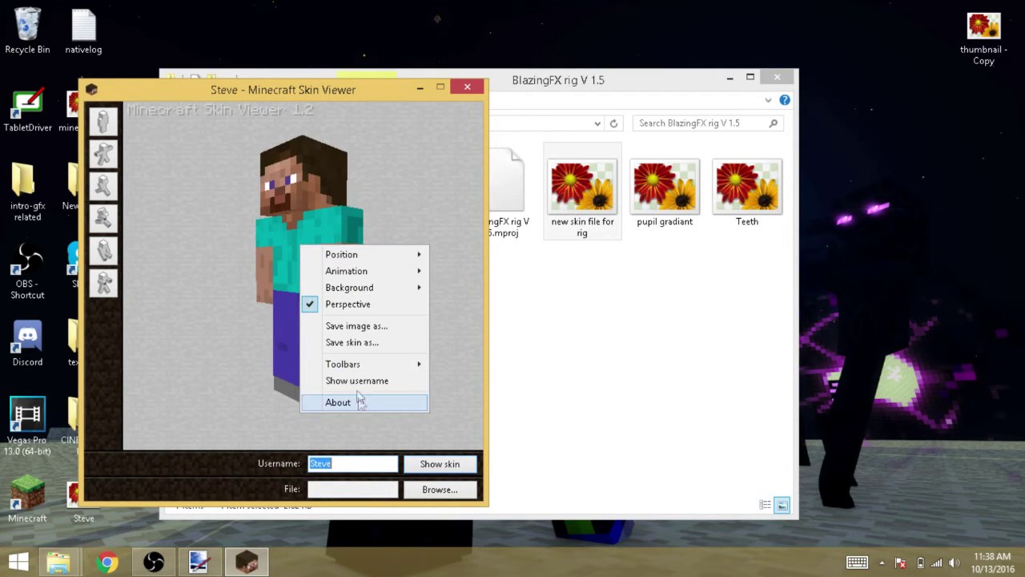
{"action": "left_click", "coordinate": [352, 342]}
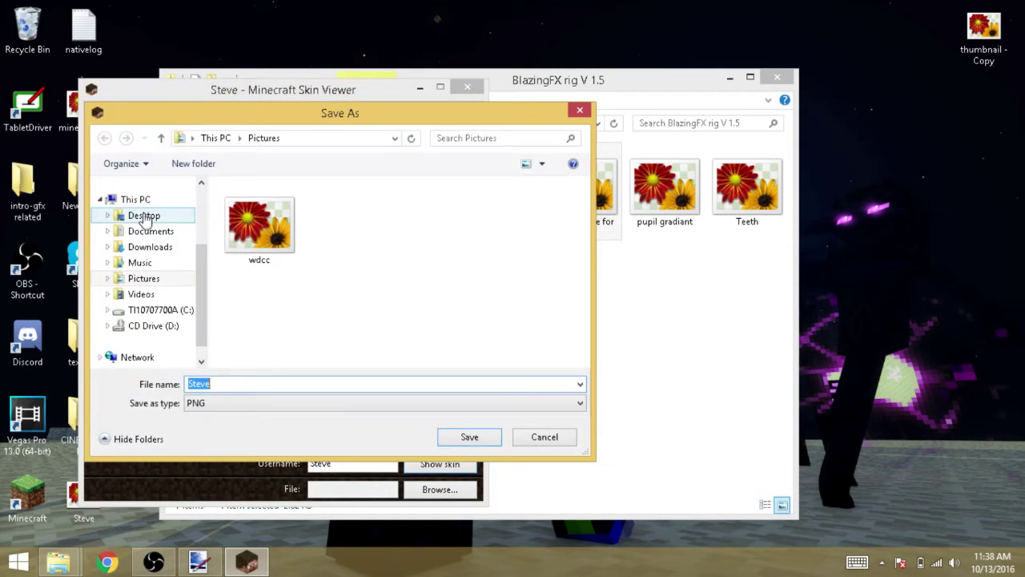
{"action": "left_click", "coordinate": [144, 215]}
{"action": "left_click", "coordinate": [469, 437]}
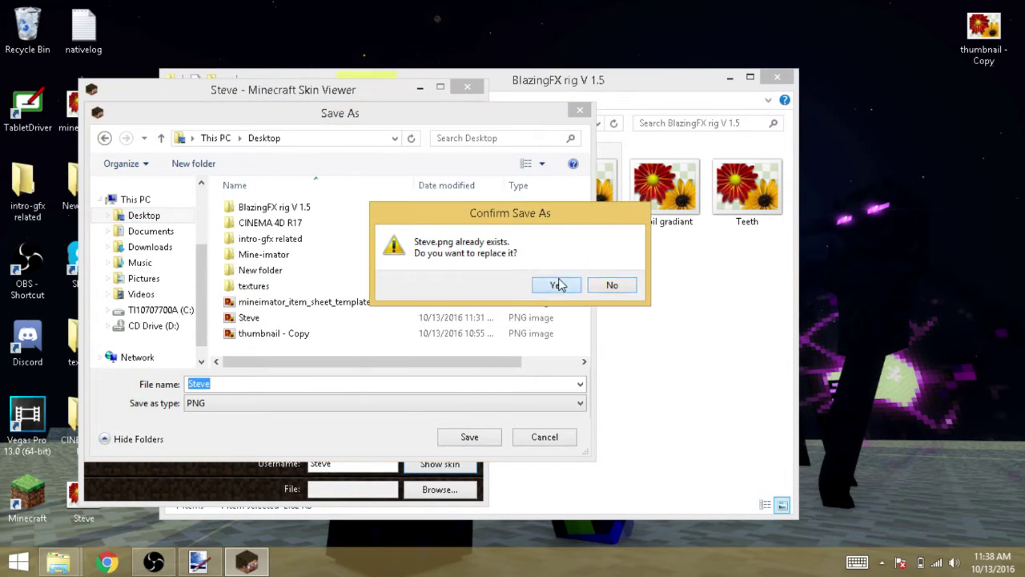
{"action": "left_click", "coordinate": [558, 285]}
{"action": "left_click", "coordinate": [469, 88]}
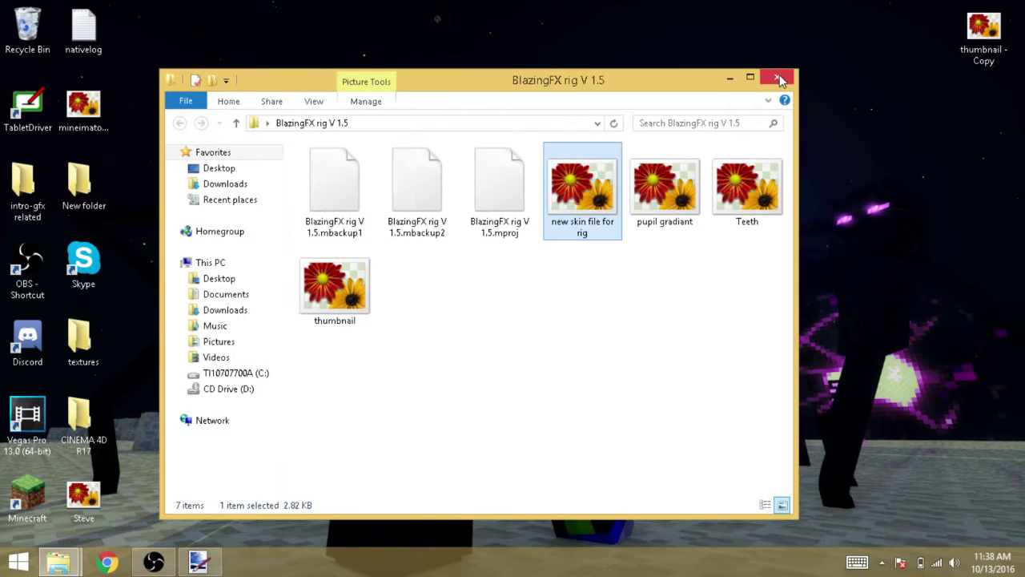
{"action": "left_click", "coordinate": [729, 77]}
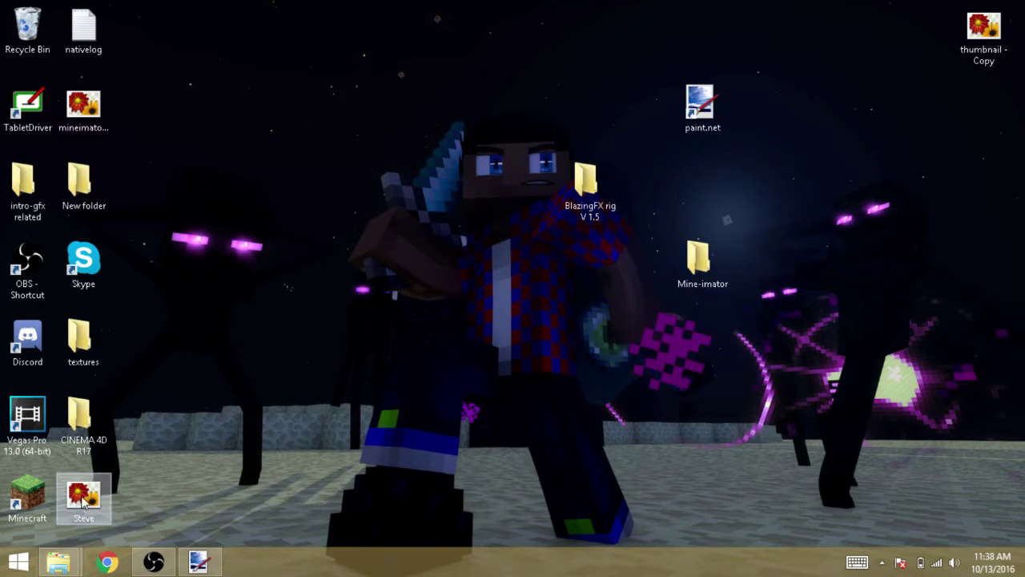
Step: Import Steve.png onto the rig canvas as a new layer and clear the selection
{"action": "mouse_move", "coordinate": [105, 500]}
{"action": "left_mouse_down"}
{"action": "mouse_move", "coordinate": [201, 503]}
{"action": "mouse_move", "coordinate": [212, 519]}
{"action": "mouse_move", "coordinate": [199, 560]}
{"action": "mouse_move", "coordinate": [501, 255]}
{"action": "left_mouse_up"}
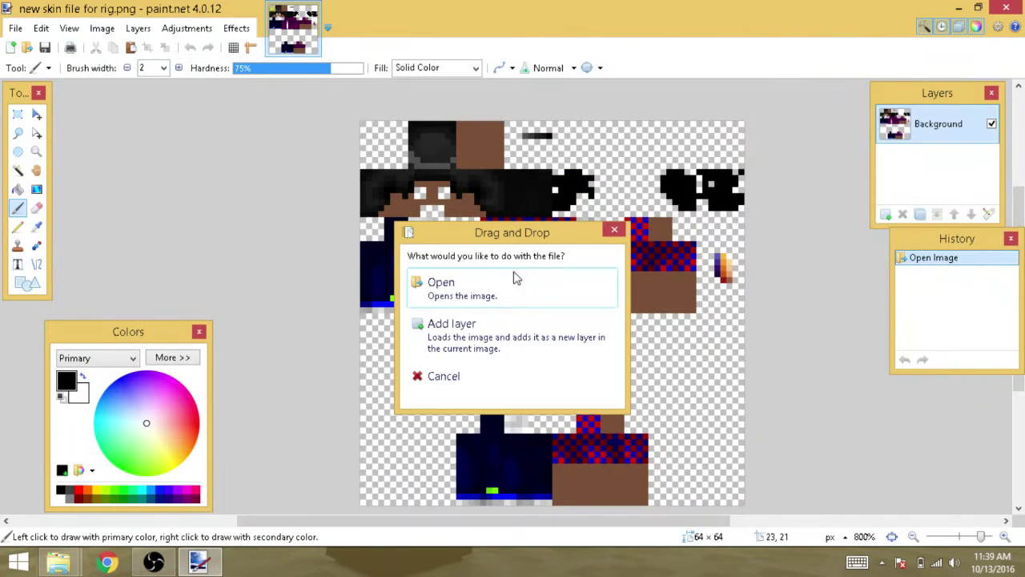
{"action": "left_click", "coordinate": [508, 327]}
{"action": "key", "text": "ctrl+d"}
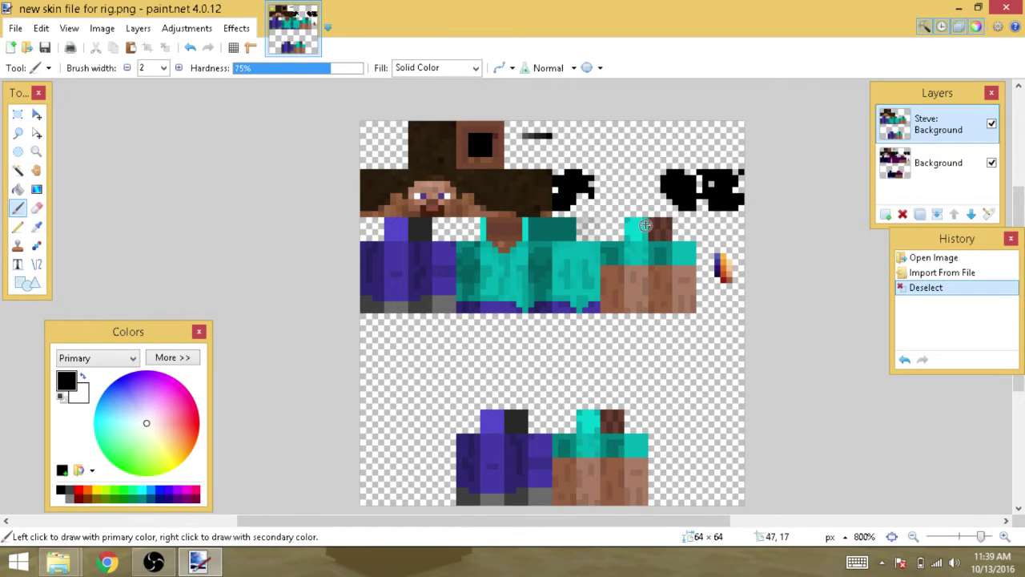
Step: Lower the Steve layer's opacity to 156 in Layer Properties
{"action": "left_click", "coordinate": [992, 125]}
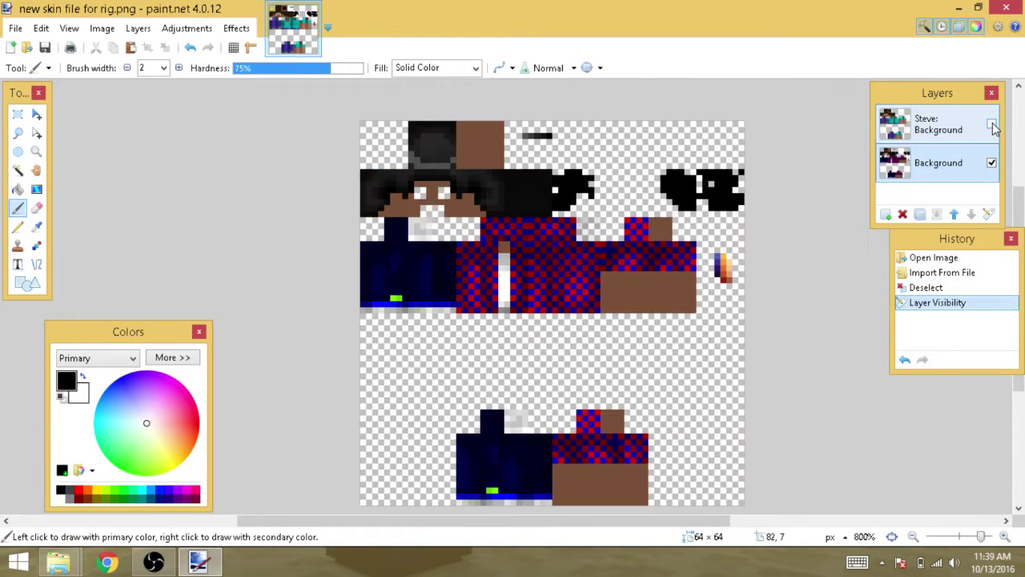
{"action": "left_click", "coordinate": [992, 125]}
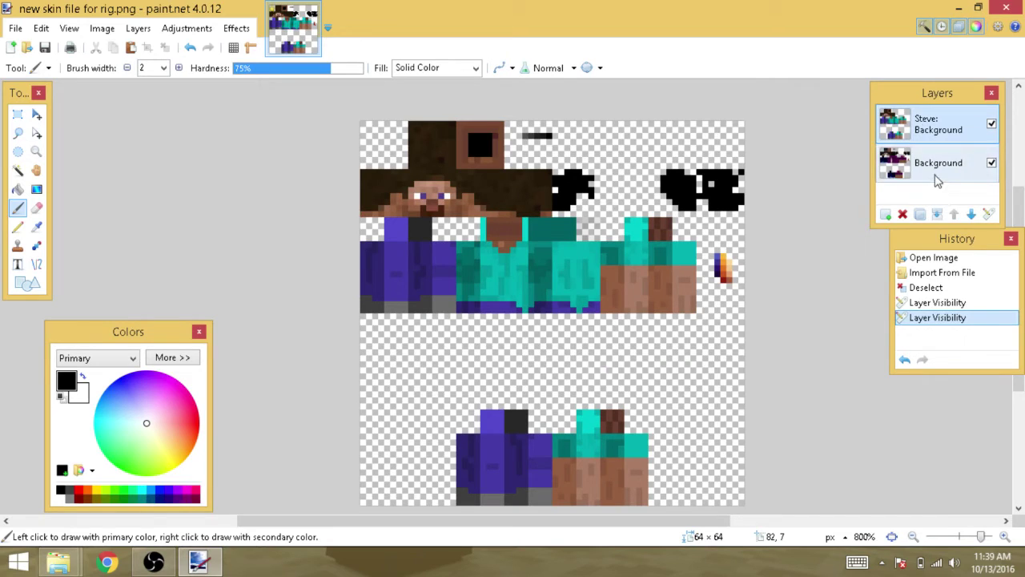
{"action": "left_click", "coordinate": [989, 215]}
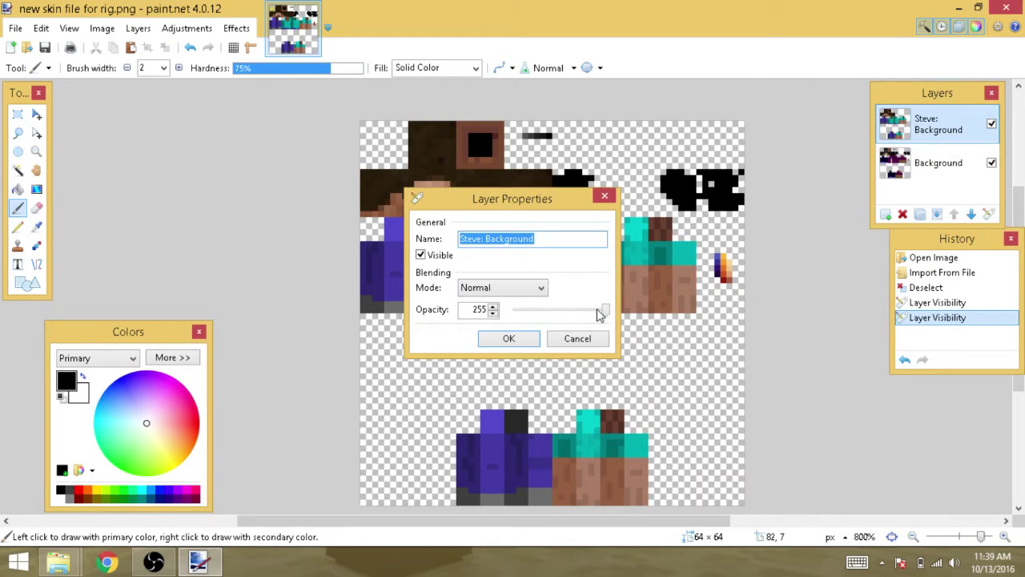
{"action": "left_click_drag", "start_coordinate": [605, 311], "coordinate": [571, 310]}
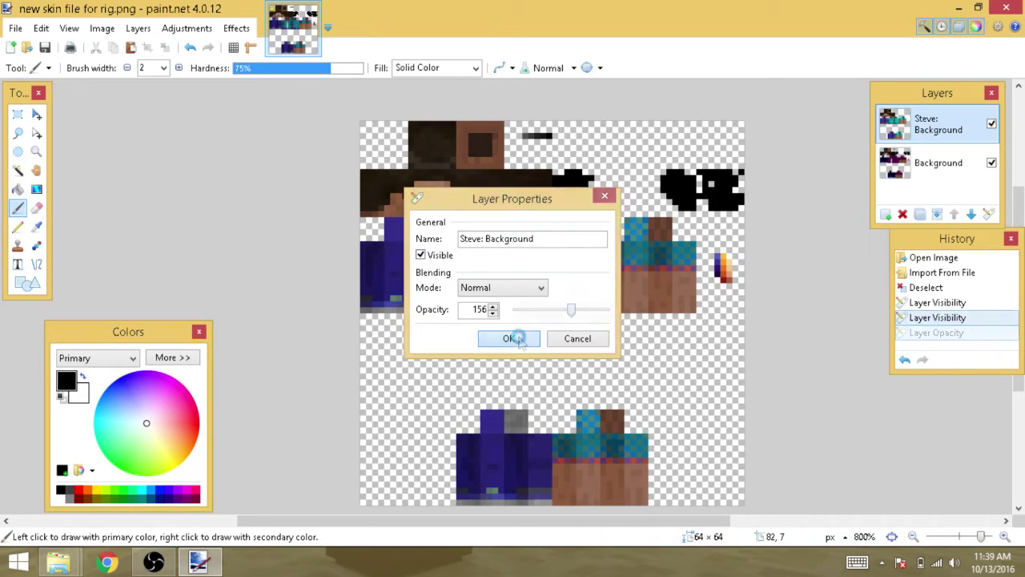
{"action": "left_click", "coordinate": [509, 339]}
{"action": "scroll", "coordinate": [398, 186], "scroll_direction": "up", "scroll_amount": 7, "text": "ctrl"}
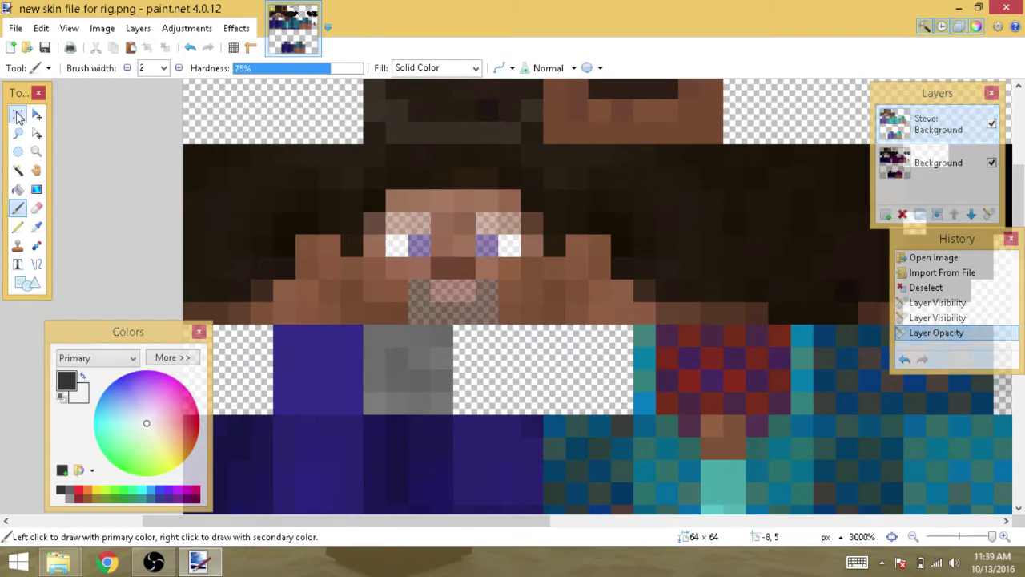
Step: Try Magic Wand and Eraser on the left eye, then undo the eraser stroke
{"action": "left_click", "coordinate": [18, 116]}
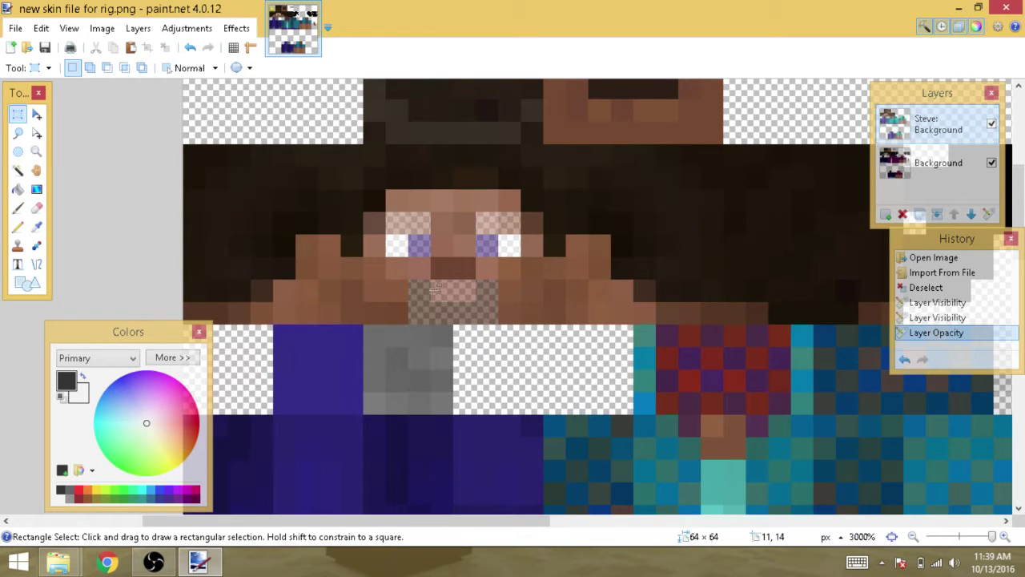
{"action": "left_click", "coordinate": [18, 170]}
{"action": "left_click", "coordinate": [464, 313]}
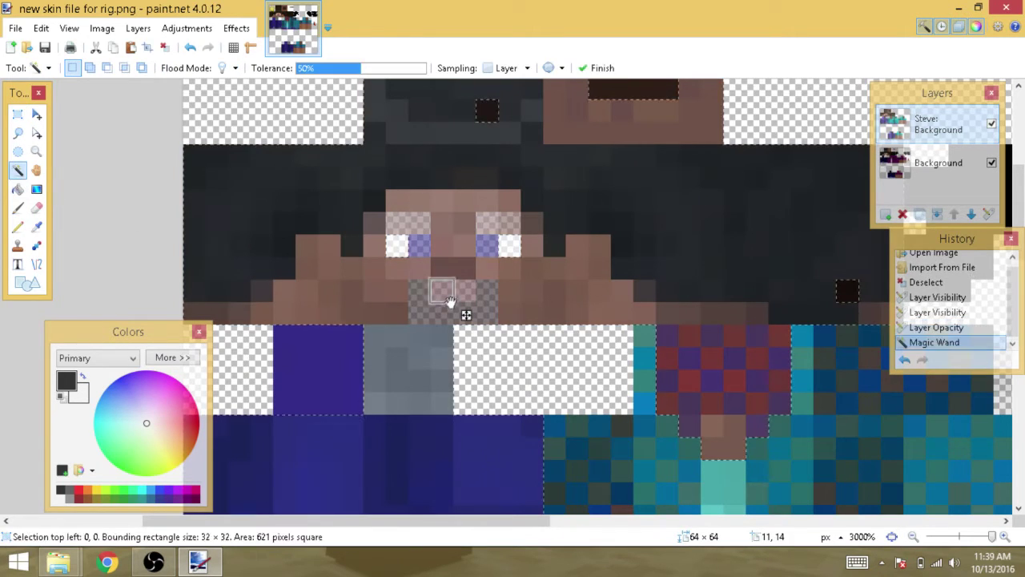
{"action": "left_click", "coordinate": [18, 115]}
{"action": "key", "text": "ctrl+d"}
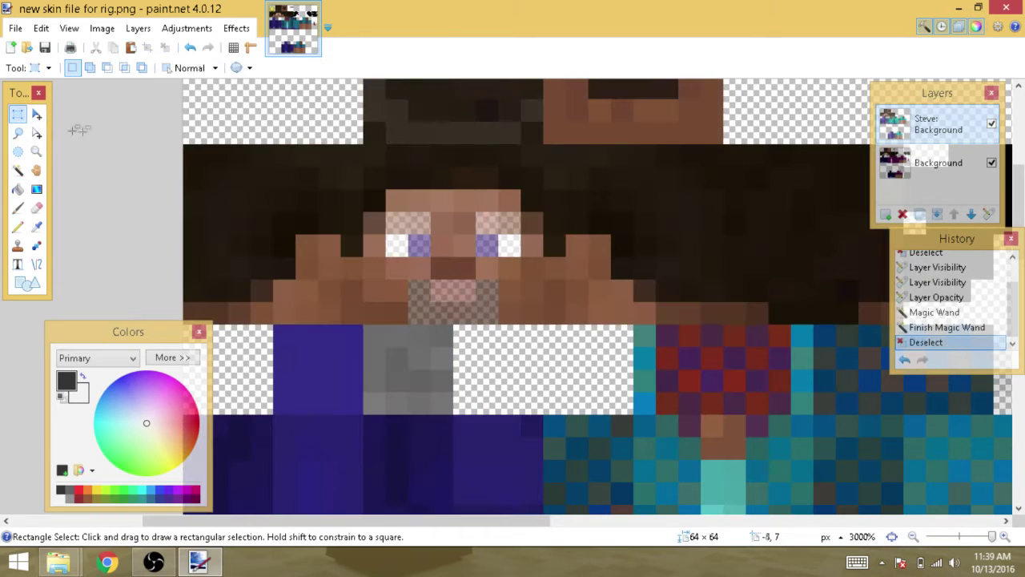
{"action": "left_click", "coordinate": [36, 207]}
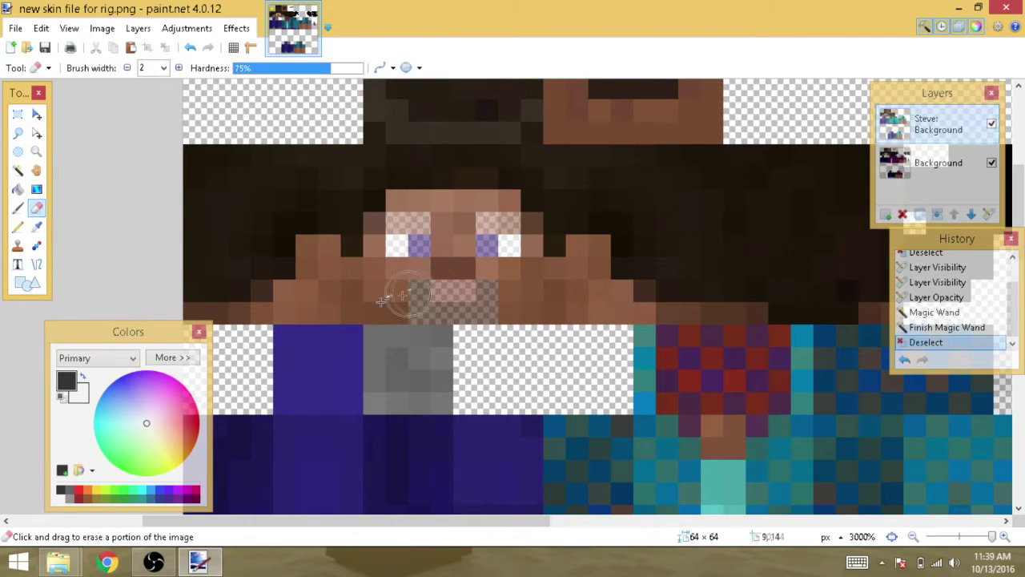
{"action": "left_click", "coordinate": [17, 115]}
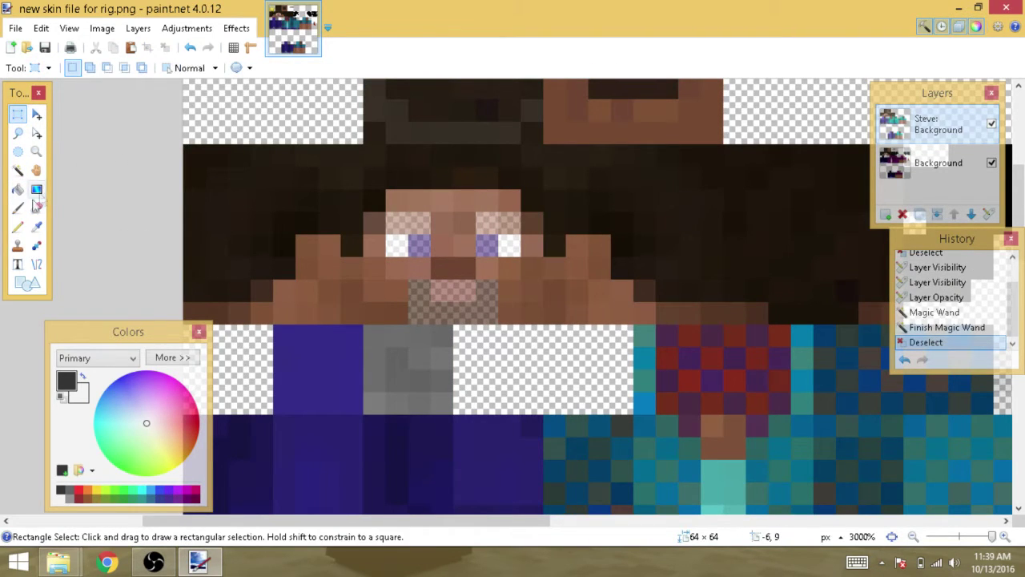
{"action": "left_click", "coordinate": [36, 208]}
{"action": "left_click_drag", "start_coordinate": [413, 239], "coordinate": [409, 234]}
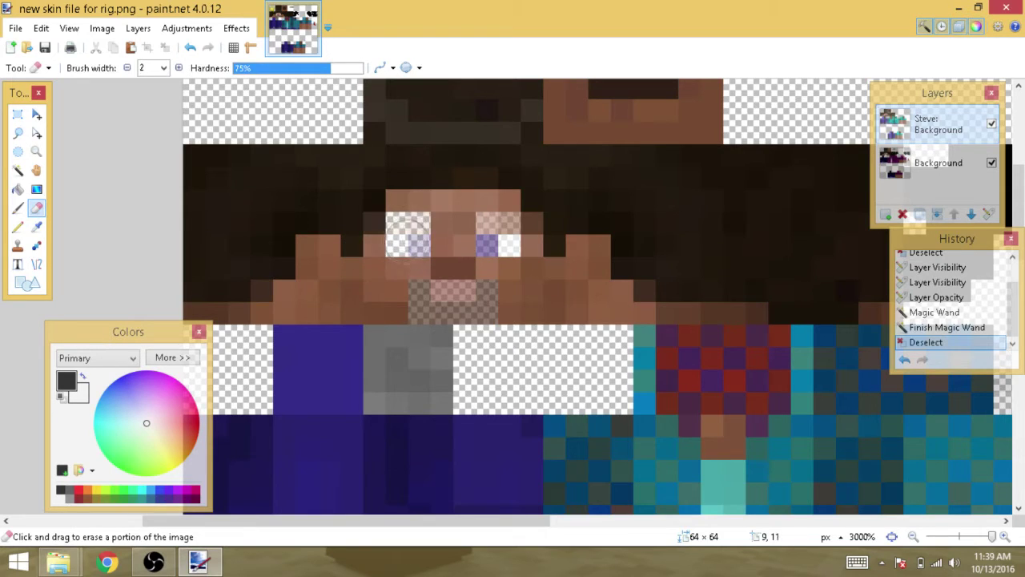
{"action": "key", "text": "ctrl+z"}
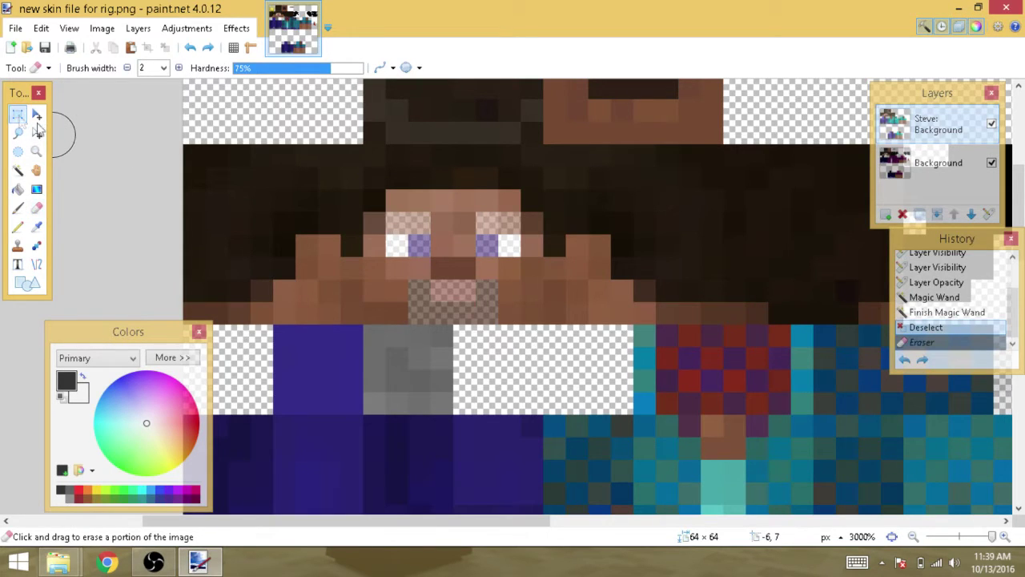
Step: Rectangle-select both eyes and the mouth on Steve's face and delete them
{"action": "left_click", "coordinate": [17, 116]}
{"action": "left_click_drag", "start_coordinate": [388, 216], "coordinate": [431, 257]}
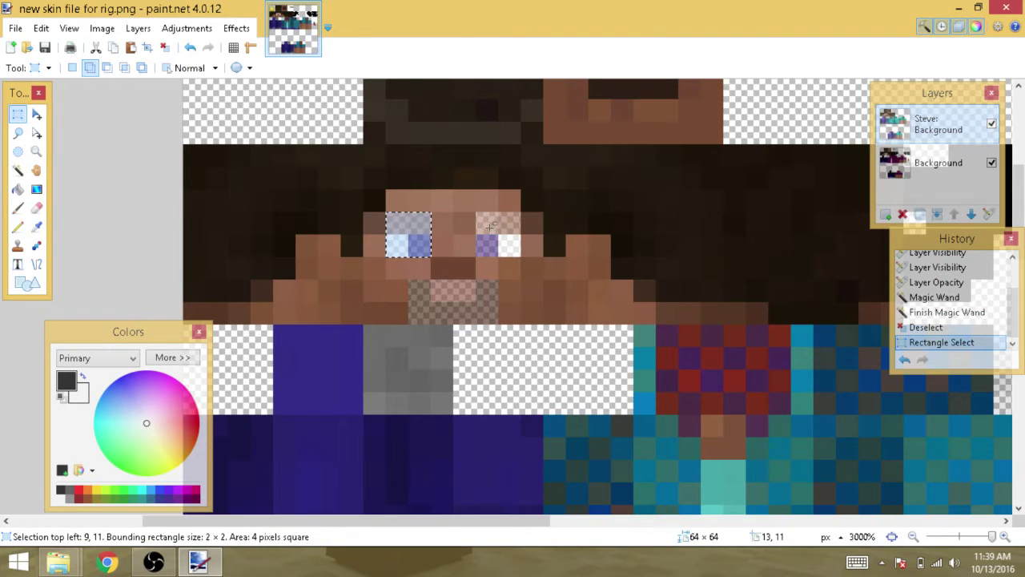
{"action": "left_click_drag", "start_coordinate": [498, 241], "coordinate": [513, 244]}
{"action": "left_click_drag", "start_coordinate": [421, 283], "coordinate": [492, 320]}
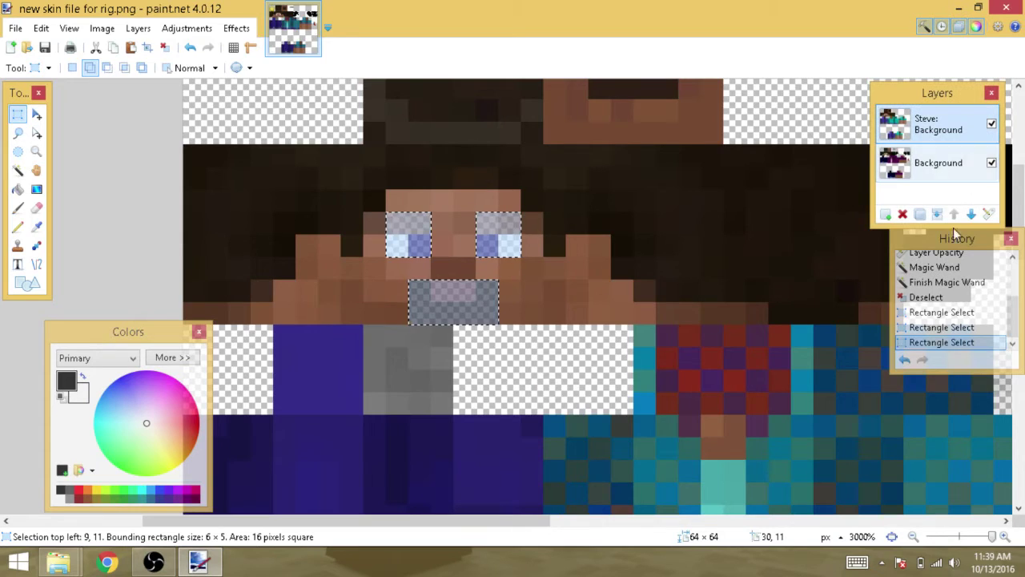
{"action": "key", "text": "Delete"}
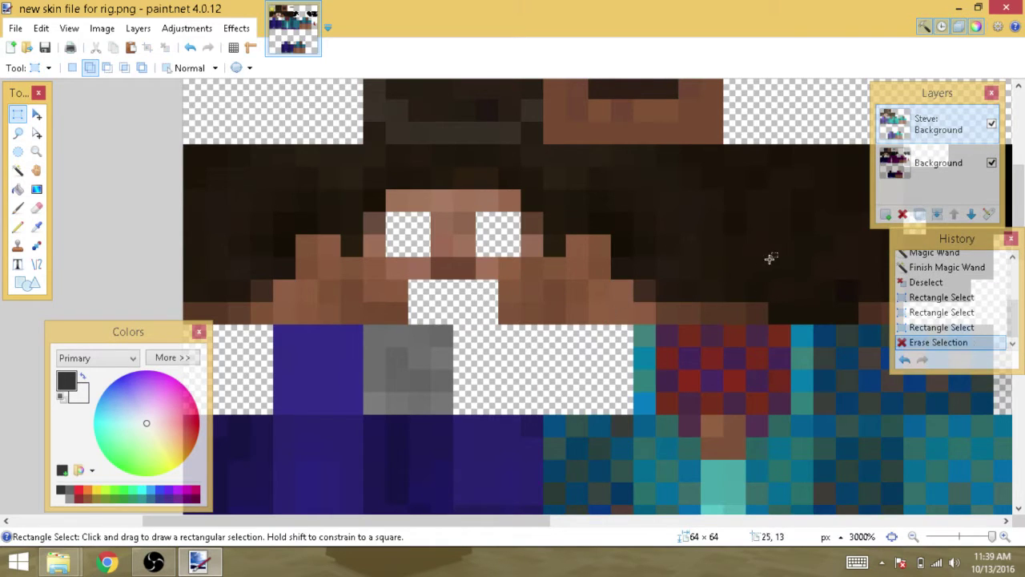
Step: Check the face holes by toggling the Steve layer, then delete the Background layer
{"action": "left_click", "coordinate": [982, 173]}
{"action": "left_click", "coordinate": [991, 124]}
{"action": "left_click", "coordinate": [991, 124]}
{"action": "left_click", "coordinate": [991, 124]}
{"action": "left_click", "coordinate": [991, 125]}
{"action": "left_click", "coordinate": [992, 124]}
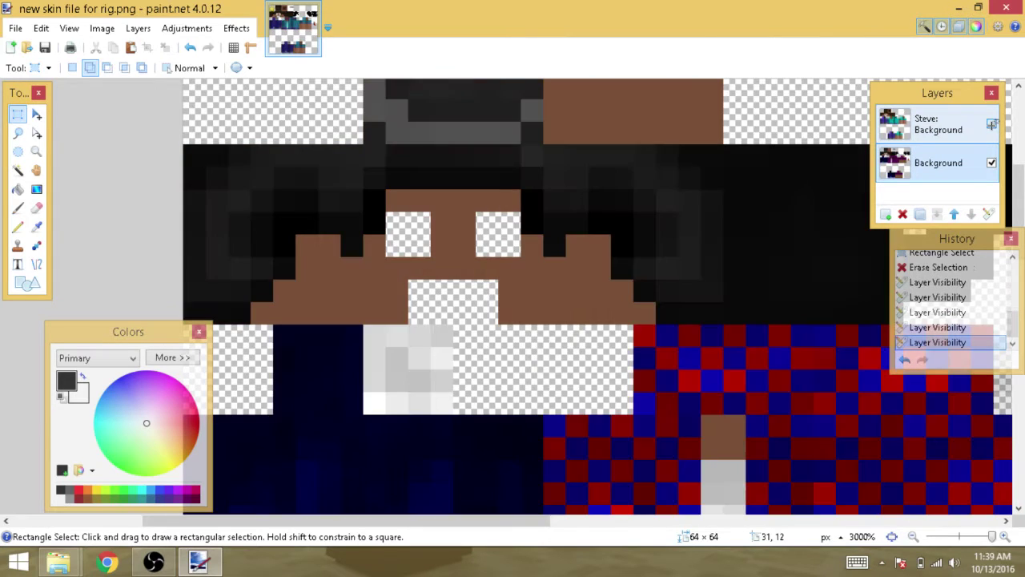
{"action": "left_click", "coordinate": [991, 124]}
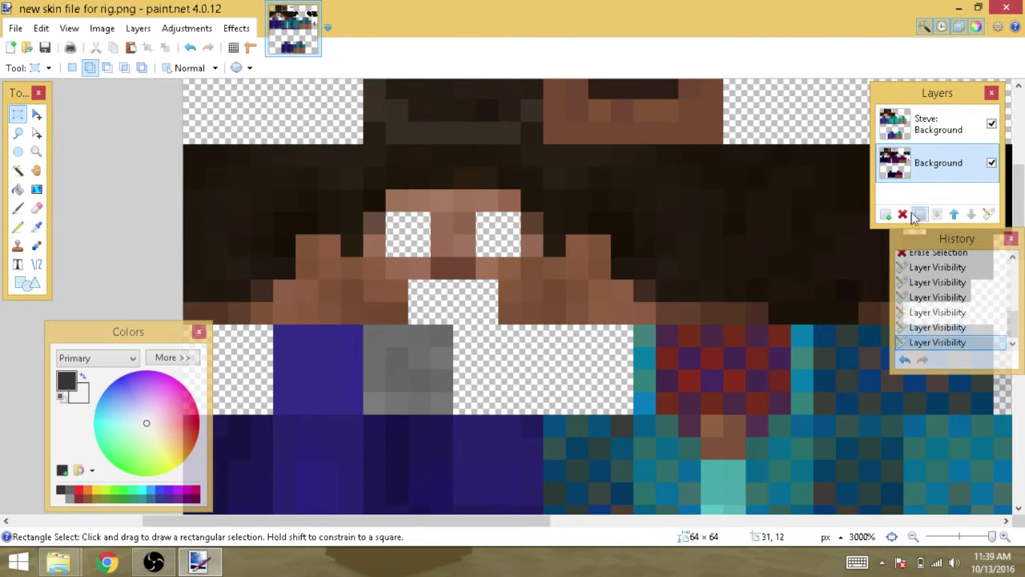
{"action": "left_click", "coordinate": [902, 213]}
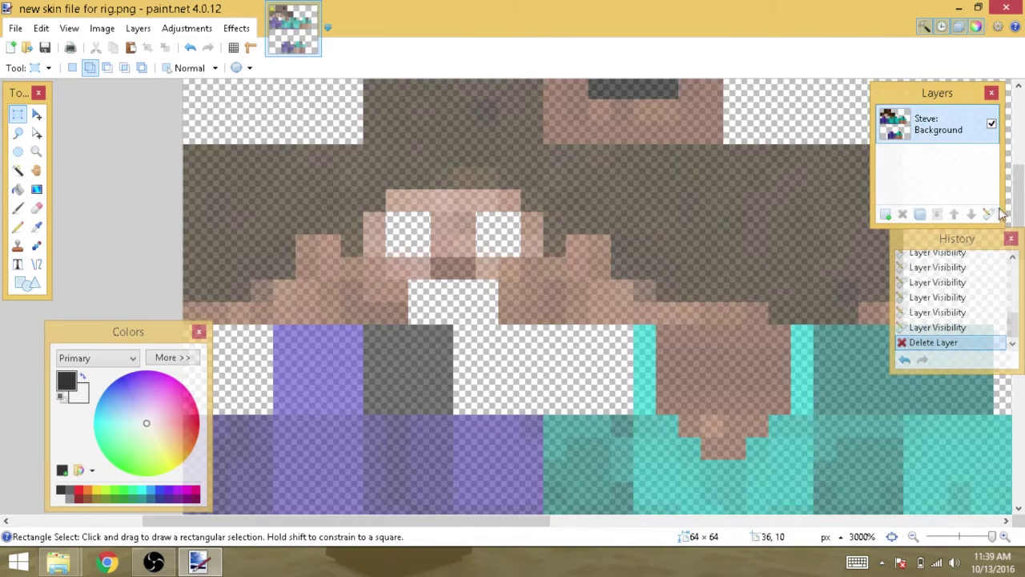
Step: Restore the Steve layer's opacity to 255
{"action": "double_click", "coordinate": [924, 130]}
{"action": "mouse_move", "coordinate": [607, 309]}
{"action": "left_mouse_down"}
{"action": "mouse_move", "coordinate": [581, 313]}
{"action": "mouse_move", "coordinate": [609, 310]}
{"action": "left_mouse_up"}
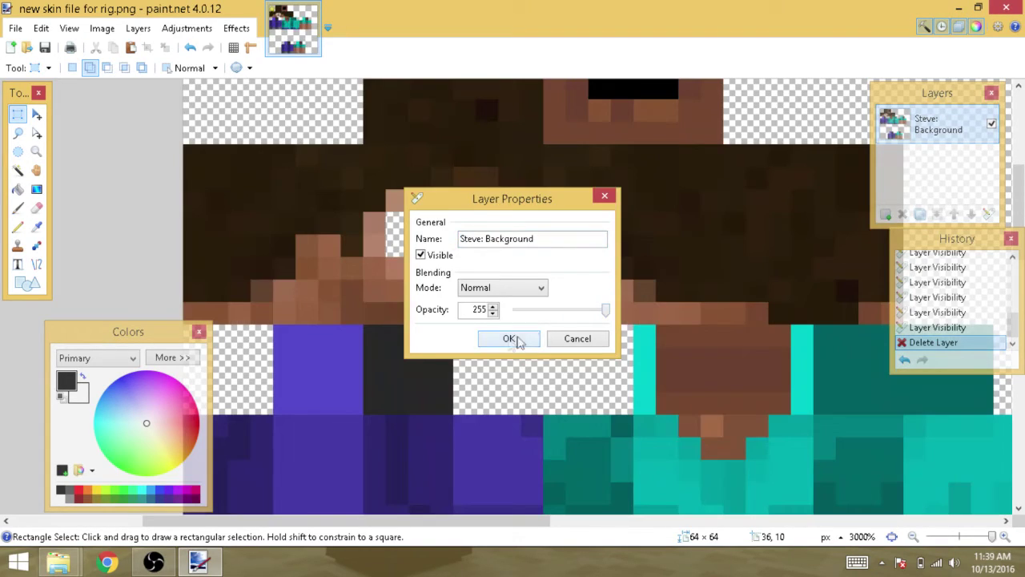
{"action": "left_click", "coordinate": [525, 338]}
{"action": "scroll", "coordinate": [513, 305], "scroll_direction": "down", "scroll_amount": 9, "text": "ctrl"}
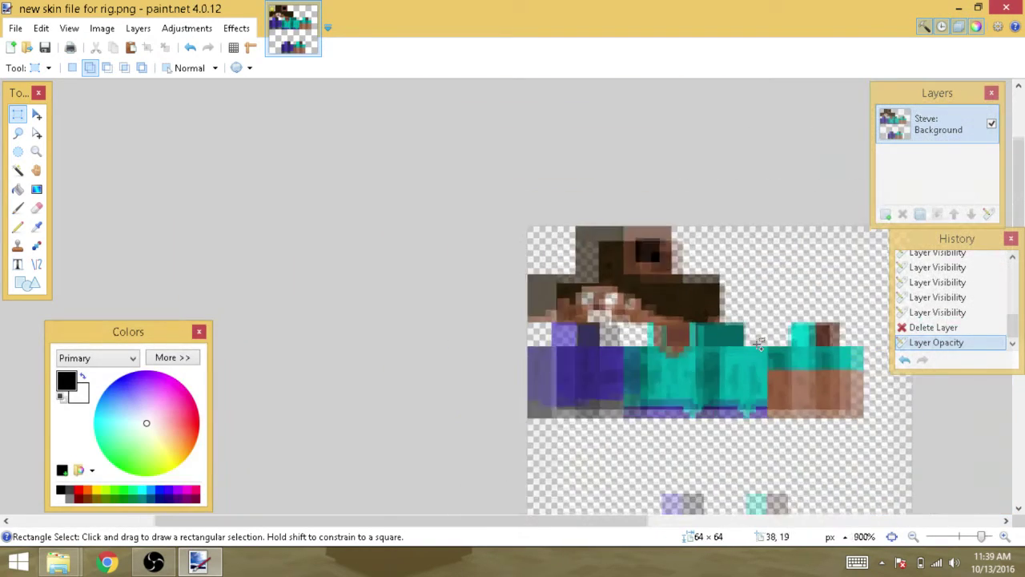
Step: Sample Steve's face skin tone with the Color Picker and confirm its hex 9C6346
{"action": "scroll", "coordinate": [744, 328], "scroll_direction": "up", "scroll_amount": 10, "text": "ctrl"}
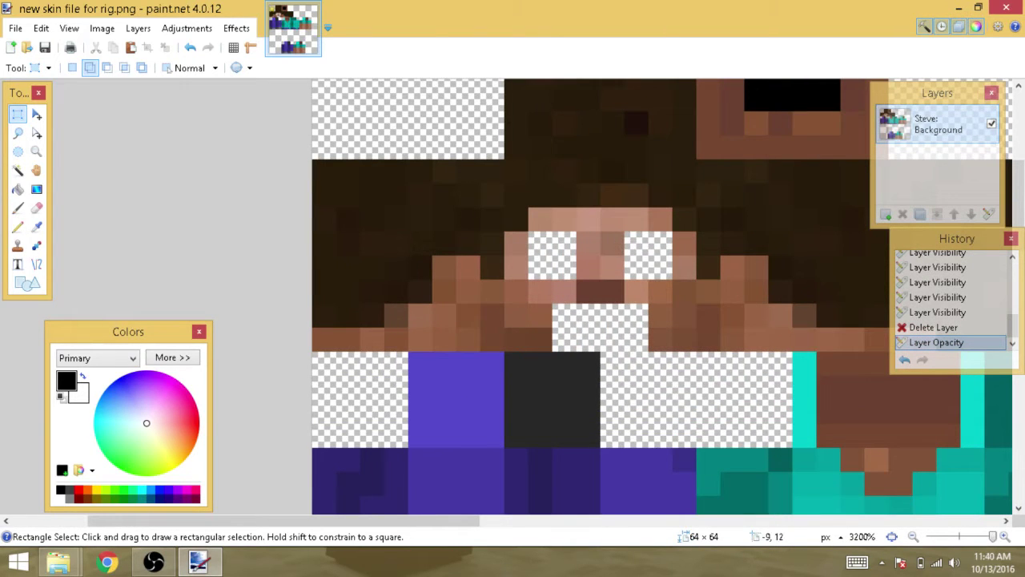
{"action": "left_click", "coordinate": [39, 228]}
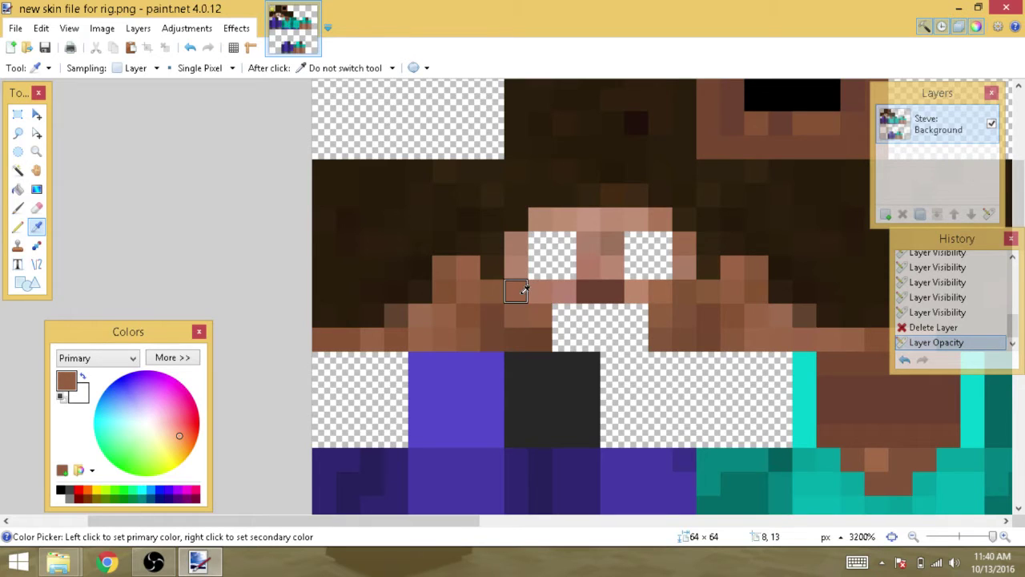
{"action": "left_click", "coordinate": [170, 358]}
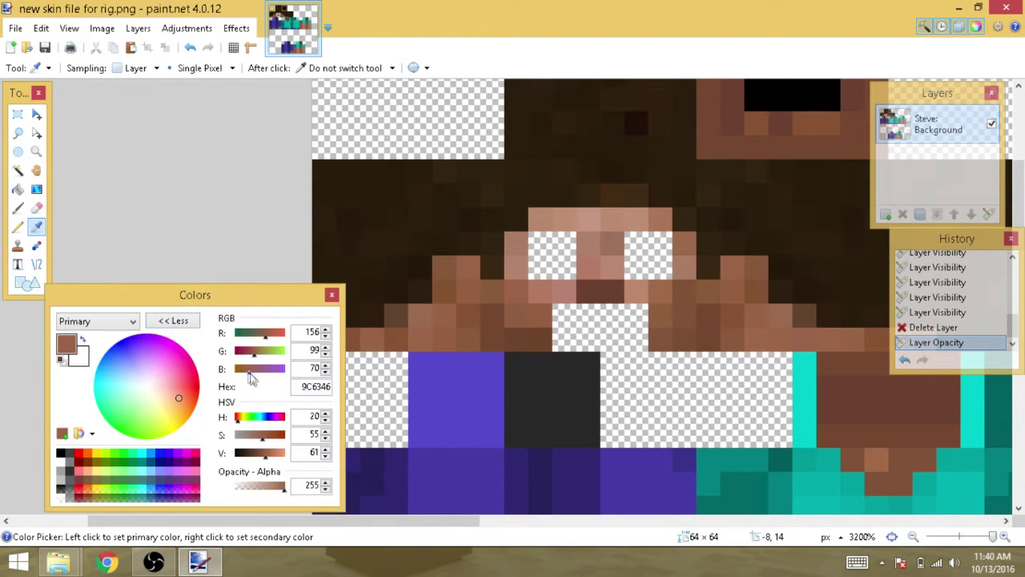
{"action": "left_click_drag", "start_coordinate": [352, 386], "coordinate": [330, 400]}
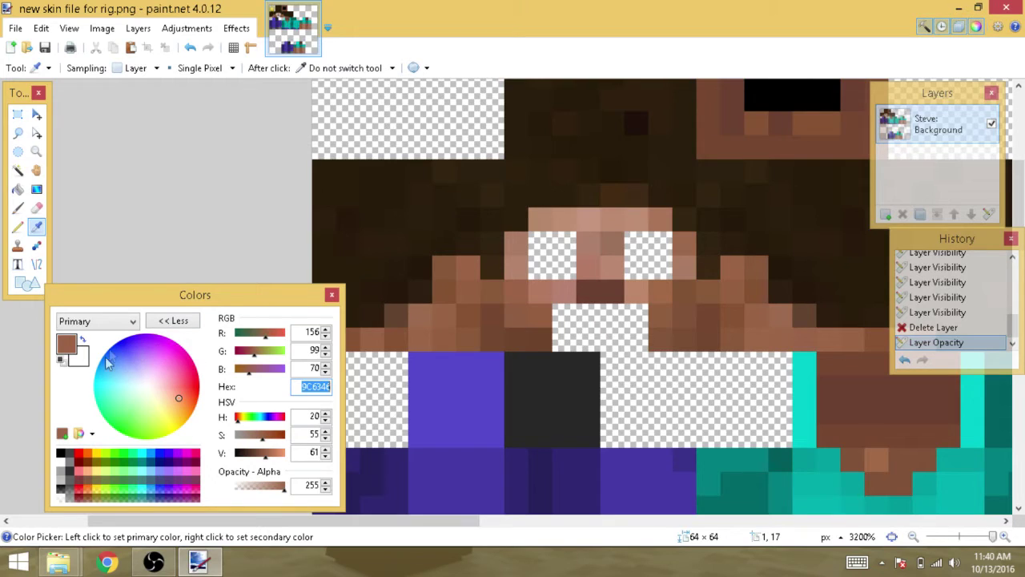
{"action": "left_click", "coordinate": [174, 321]}
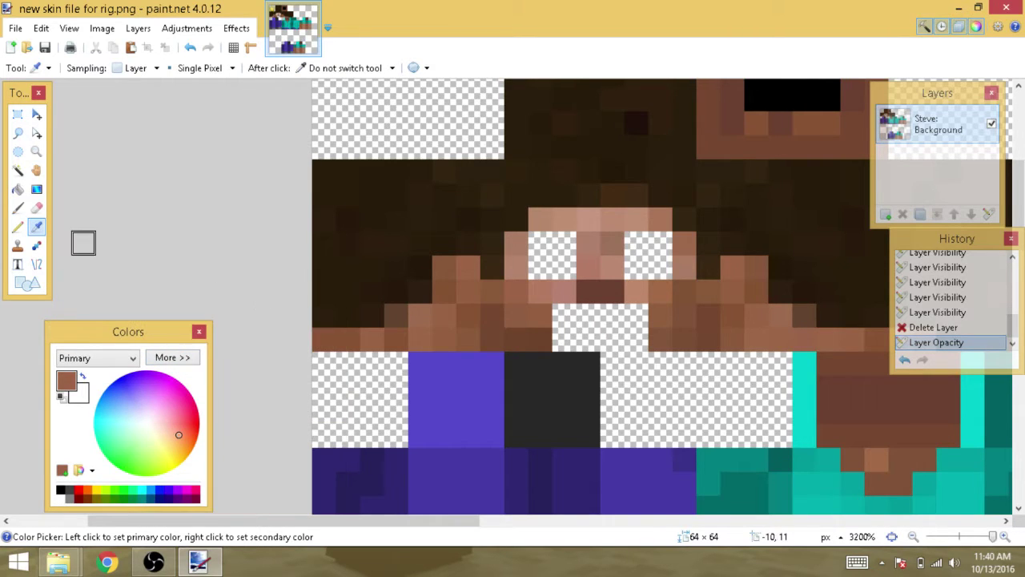
{"action": "left_click", "coordinate": [16, 229]}
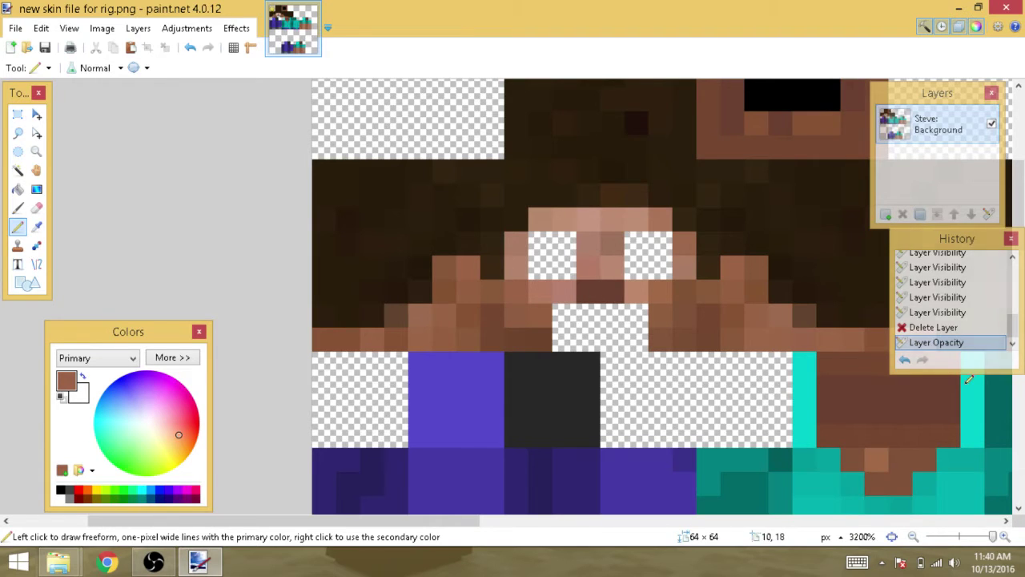
Step: Pencil over the face sides, mouth, top row and both cheeks in flat 9C6346
{"action": "scroll", "coordinate": [715, 326], "scroll_direction": "down", "scroll_amount": 3, "text": "ctrl"}
{"action": "scroll", "coordinate": [715, 326], "scroll_direction": "down", "scroll_amount": 2, "text": "ctrl"}
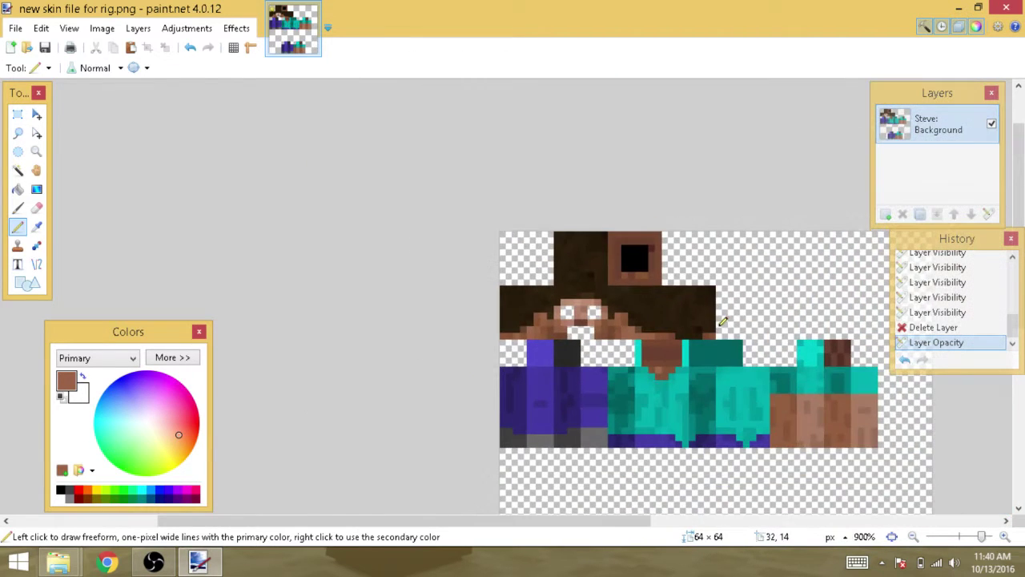
{"action": "scroll", "coordinate": [723, 294], "scroll_direction": "up", "scroll_amount": 4, "text": "ctrl"}
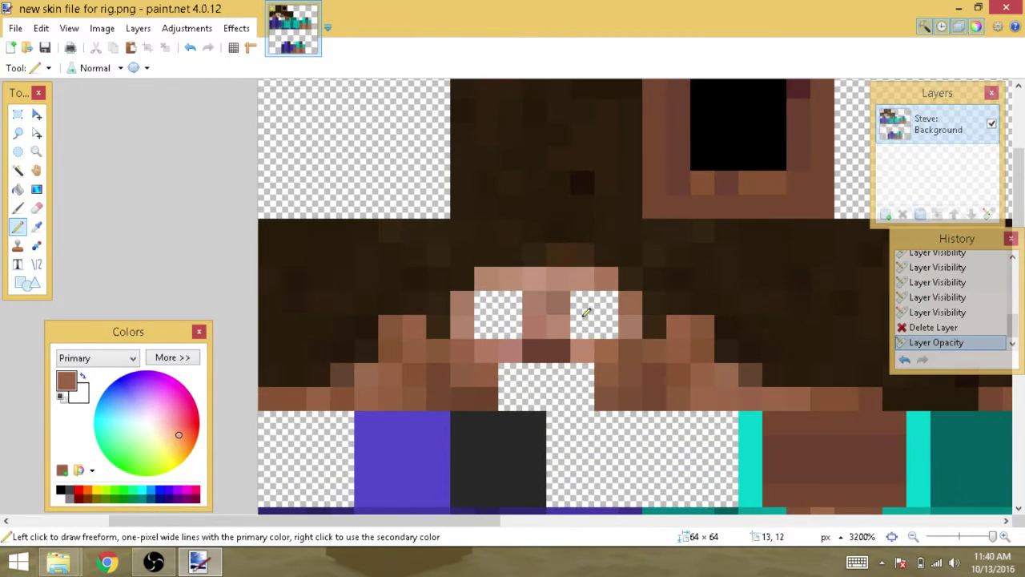
{"action": "mouse_move", "coordinate": [466, 300]}
{"action": "left_mouse_down"}
{"action": "mouse_move", "coordinate": [479, 394]}
{"action": "mouse_move", "coordinate": [544, 352]}
{"action": "mouse_move", "coordinate": [607, 395]}
{"action": "mouse_move", "coordinate": [630, 325]}
{"action": "left_mouse_up"}
{"action": "left_click_drag", "start_coordinate": [487, 279], "coordinate": [554, 292]}
{"action": "mouse_move", "coordinate": [438, 345]}
{"action": "left_mouse_down"}
{"action": "mouse_move", "coordinate": [344, 399]}
{"action": "mouse_move", "coordinate": [272, 398]}
{"action": "left_mouse_up"}
{"action": "left_click_drag", "start_coordinate": [414, 376], "coordinate": [391, 320]}
{"action": "left_click_drag", "start_coordinate": [653, 396], "coordinate": [841, 397]}
{"action": "left_click_drag", "start_coordinate": [664, 369], "coordinate": [683, 352]}
{"action": "mouse_move", "coordinate": [782, 416]}
{"action": "left_mouse_down"}
{"action": "mouse_move", "coordinate": [793, 481]}
{"action": "mouse_move", "coordinate": [812, 446]}
{"action": "mouse_move", "coordinate": [849, 465]}
{"action": "left_mouse_up"}
Step: Repaint the light skin block below the face and the arm blocks in the same brown
{"action": "scroll", "coordinate": [846, 361], "scroll_direction": "down", "scroll_amount": 2}
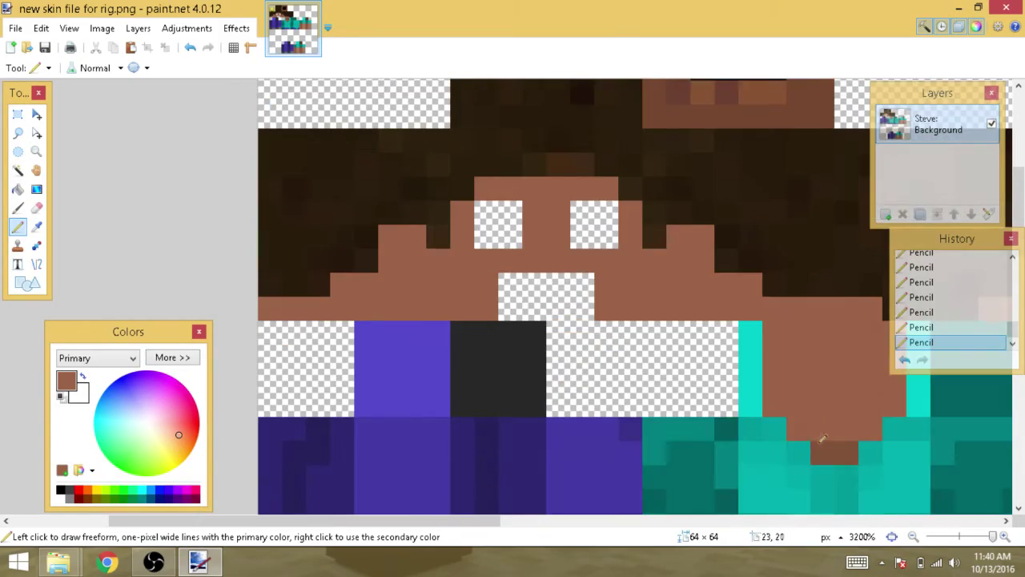
{"action": "scroll", "coordinate": [807, 428], "scroll_direction": "right", "scroll_amount": 15}
{"action": "left_click_drag", "start_coordinate": [781, 405], "coordinate": [716, 330]}
{"action": "scroll", "coordinate": [757, 338], "scroll_direction": "down", "scroll_amount": 4}
{"action": "mouse_move", "coordinate": [793, 336]}
{"action": "left_mouse_down"}
{"action": "mouse_move", "coordinate": [809, 505]}
{"action": "mouse_move", "coordinate": [849, 465]}
{"action": "mouse_move", "coordinate": [873, 384]}
{"action": "mouse_move", "coordinate": [873, 341]}
{"action": "left_mouse_up"}
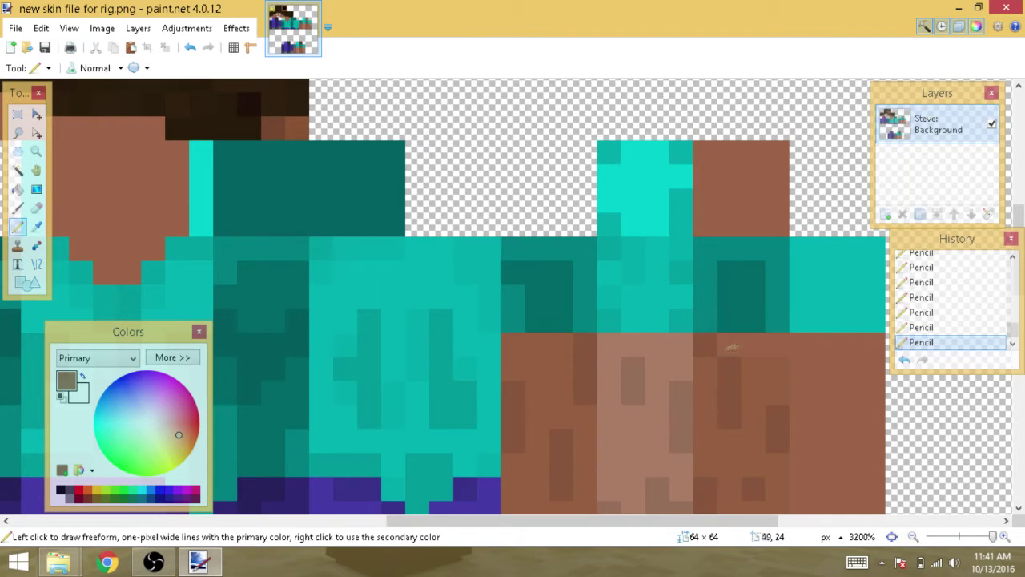
{"action": "scroll", "coordinate": [750, 345], "scroll_direction": "down", "scroll_amount": 2}
{"action": "mouse_move", "coordinate": [775, 350]}
{"action": "left_mouse_down"}
{"action": "mouse_move", "coordinate": [693, 255]}
{"action": "mouse_move", "coordinate": [603, 319]}
{"action": "mouse_move", "coordinate": [670, 372]}
{"action": "mouse_move", "coordinate": [681, 410]}
{"action": "left_mouse_up"}
{"action": "mouse_move", "coordinate": [536, 376]}
{"action": "left_mouse_down"}
{"action": "mouse_move", "coordinate": [517, 325]}
{"action": "mouse_move", "coordinate": [583, 258]}
{"action": "left_mouse_up"}
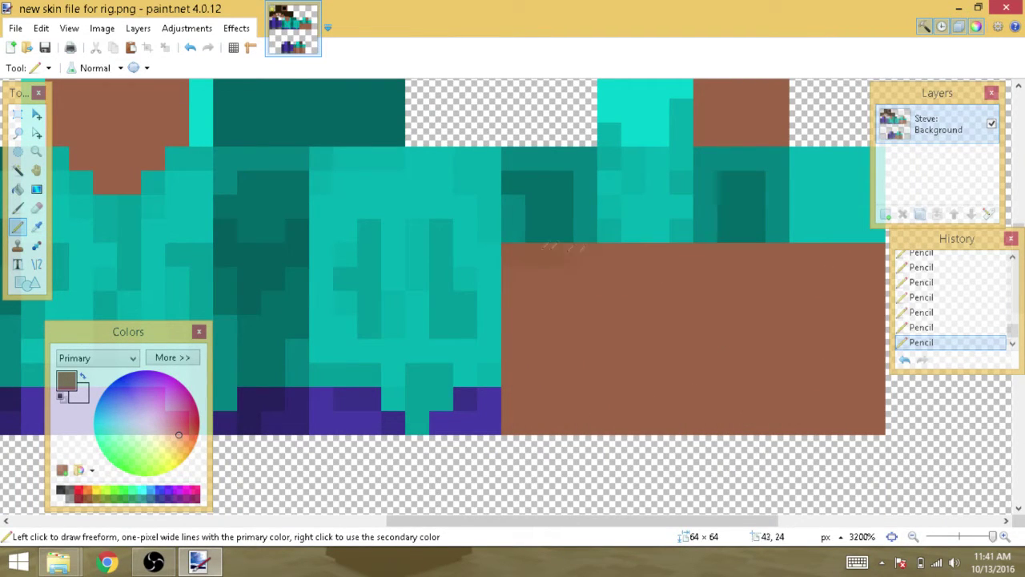
{"action": "scroll", "coordinate": [583, 264], "scroll_direction": "up", "scroll_amount": 4}
{"action": "left_click_drag", "start_coordinate": [549, 522], "coordinate": [385, 521]}
{"action": "scroll", "coordinate": [395, 373], "scroll_direction": "down", "scroll_amount": 2, "text": "ctrl"}
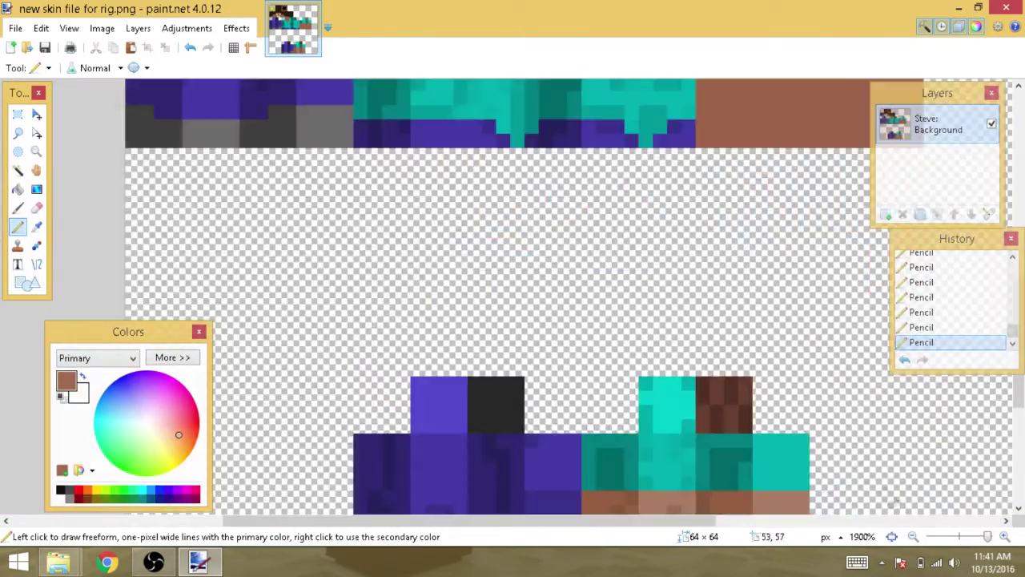
{"action": "scroll", "coordinate": [395, 373], "scroll_direction": "down", "scroll_amount": 3}
Step: Bucket-fill the two brown blocks on the right of the skin with solid brown
{"action": "key", "text": "s"}
{"action": "mouse_move", "coordinate": [583, 273]}
{"action": "left_mouse_down"}
{"action": "mouse_move", "coordinate": [793, 367]}
{"action": "mouse_move", "coordinate": [808, 386]}
{"action": "left_mouse_up"}
{"action": "key", "text": "f"}
{"action": "left_click", "coordinate": [643, 323]}
{"action": "key", "text": "s"}
{"action": "key", "text": "f"}
{"action": "left_click", "coordinate": [720, 188]}
{"action": "scroll", "coordinate": [721, 192], "scroll_direction": "down", "scroll_amount": 3, "text": "ctrl"}
{"action": "scroll", "coordinate": [716, 320], "scroll_direction": "up", "scroll_amount": 5}
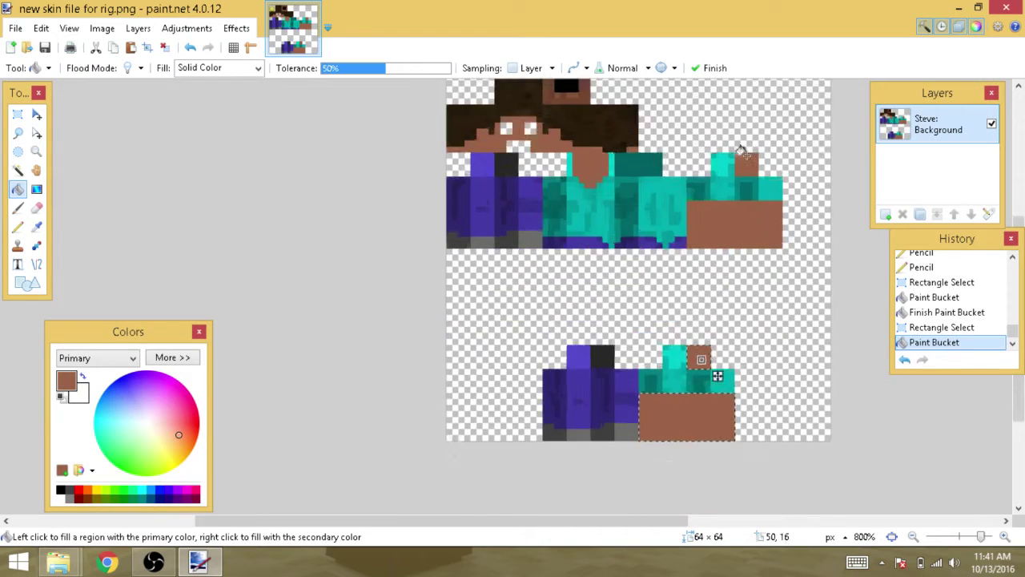
Step: Deselect and pencil a small brown outline on the head, redrawing it after an undo
{"action": "key", "text": "s"}
{"action": "key", "text": "ctrl+d"}
{"action": "left_click", "coordinate": [18, 227]}
{"action": "scroll", "coordinate": [542, 329], "scroll_direction": "up", "scroll_amount": 4, "text": "ctrl"}
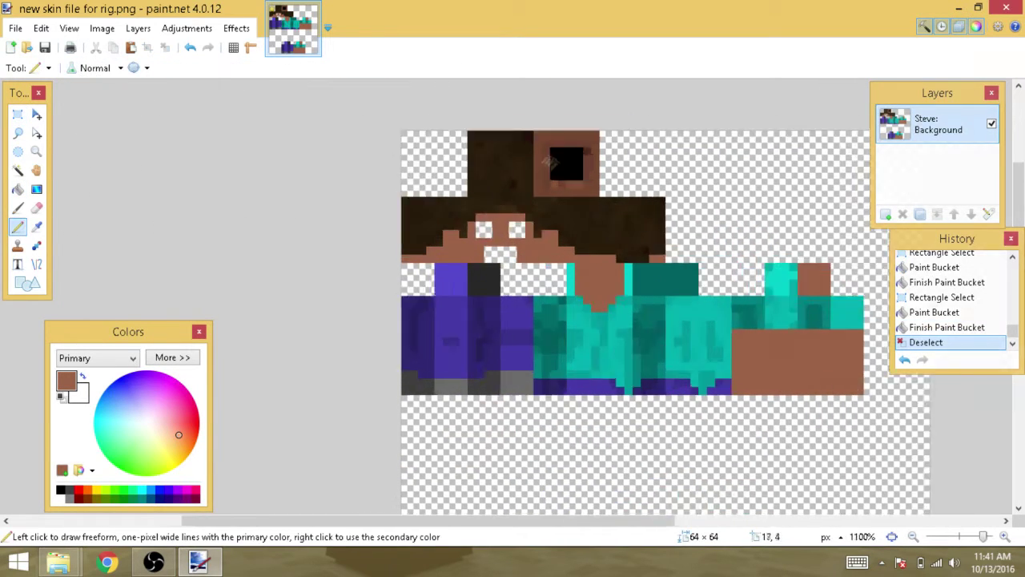
{"action": "mouse_move", "coordinate": [541, 337]}
{"action": "left_mouse_down"}
{"action": "mouse_move", "coordinate": [629, 337]}
{"action": "mouse_move", "coordinate": [558, 399]}
{"action": "mouse_move", "coordinate": [584, 385]}
{"action": "mouse_move", "coordinate": [631, 385]}
{"action": "mouse_move", "coordinate": [536, 389]}
{"action": "mouse_move", "coordinate": [534, 297]}
{"action": "mouse_move", "coordinate": [634, 291]}
{"action": "mouse_move", "coordinate": [635, 349]}
{"action": "mouse_move", "coordinate": [541, 381]}
{"action": "left_mouse_up"}
{"action": "key", "text": "ctrl+z"}
{"action": "left_click_drag", "start_coordinate": [624, 369], "coordinate": [545, 298]}
{"action": "scroll", "coordinate": [809, 311], "scroll_direction": "down", "scroll_amount": 3, "text": "ctrl"}
{"action": "scroll", "coordinate": [809, 311], "scroll_direction": "down", "scroll_amount": 3, "text": "ctrl"}
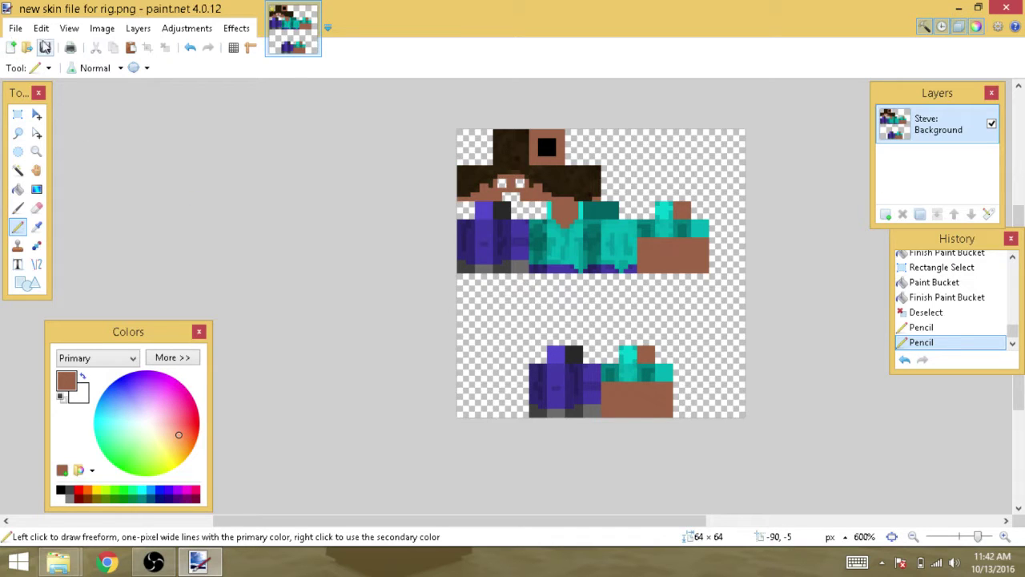
Step: Save the skin to its current PNG file, then choose the Desktop as the location for a copy
{"action": "left_click", "coordinate": [44, 49]}
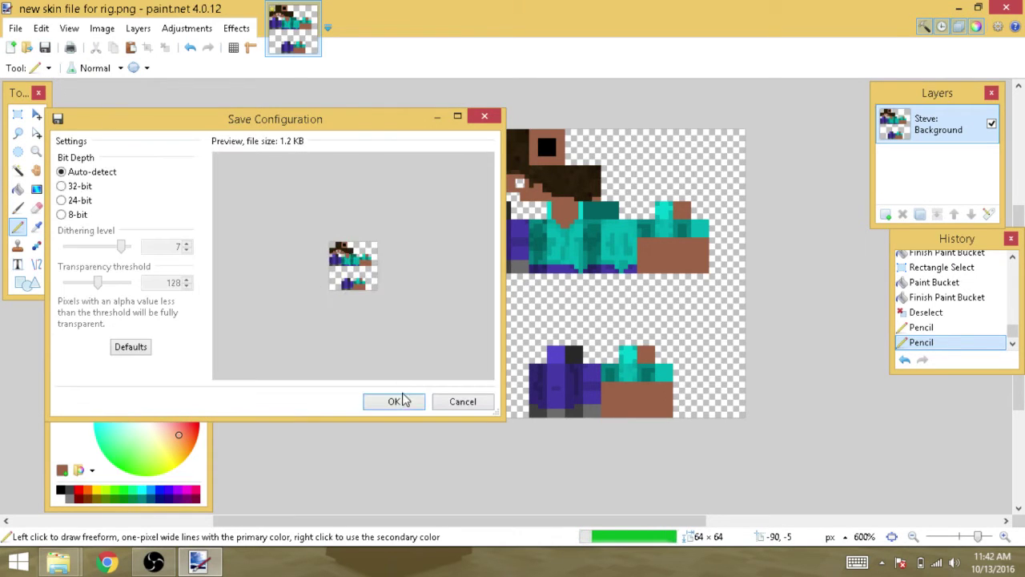
{"action": "left_click", "coordinate": [395, 401]}
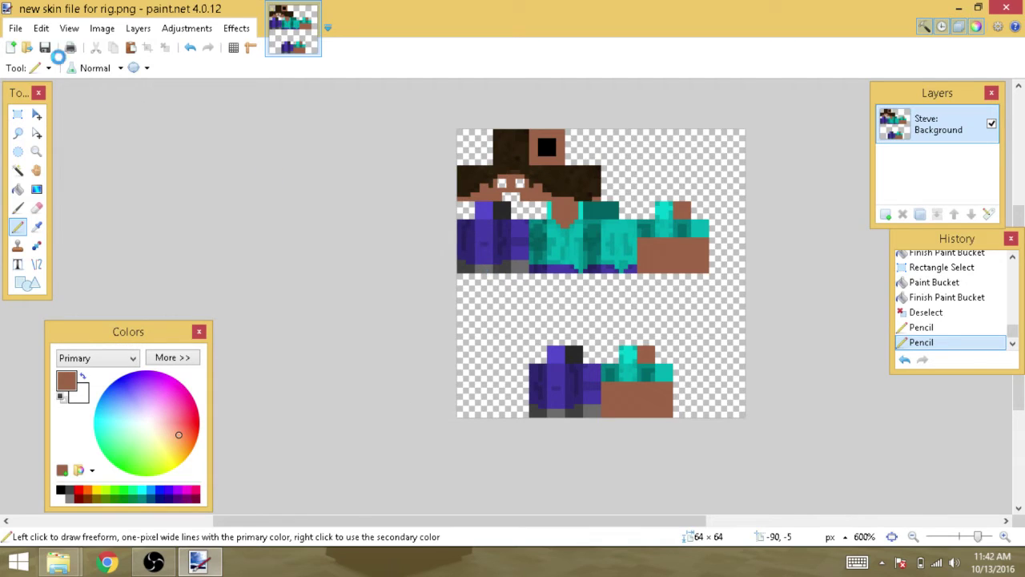
{"action": "left_click", "coordinate": [15, 28]}
{"action": "left_click", "coordinate": [40, 148]}
{"action": "left_click", "coordinate": [56, 120]}
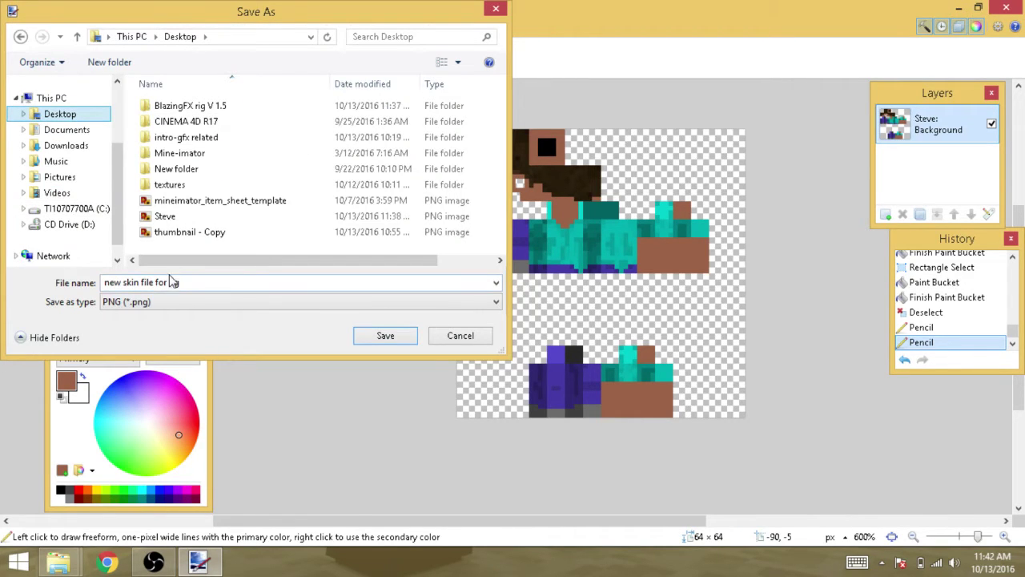
{"action": "left_click", "coordinate": [183, 282]}
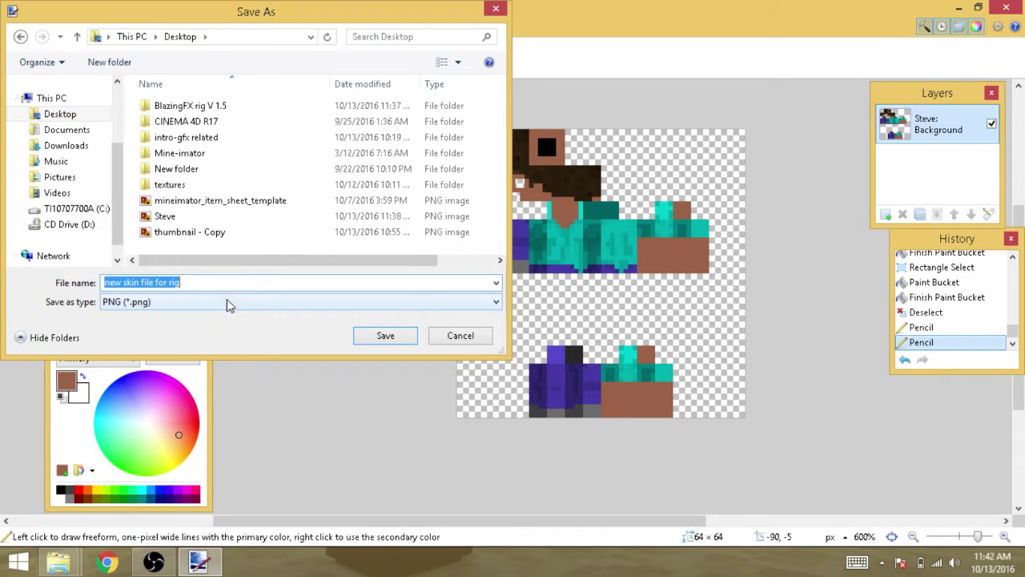
Step: Save the copy on the Desktop as PNG named sfdsf.png, then close paint.net
{"action": "type", "text": "sfdsf"}
{"action": "left_click", "coordinate": [211, 301]}
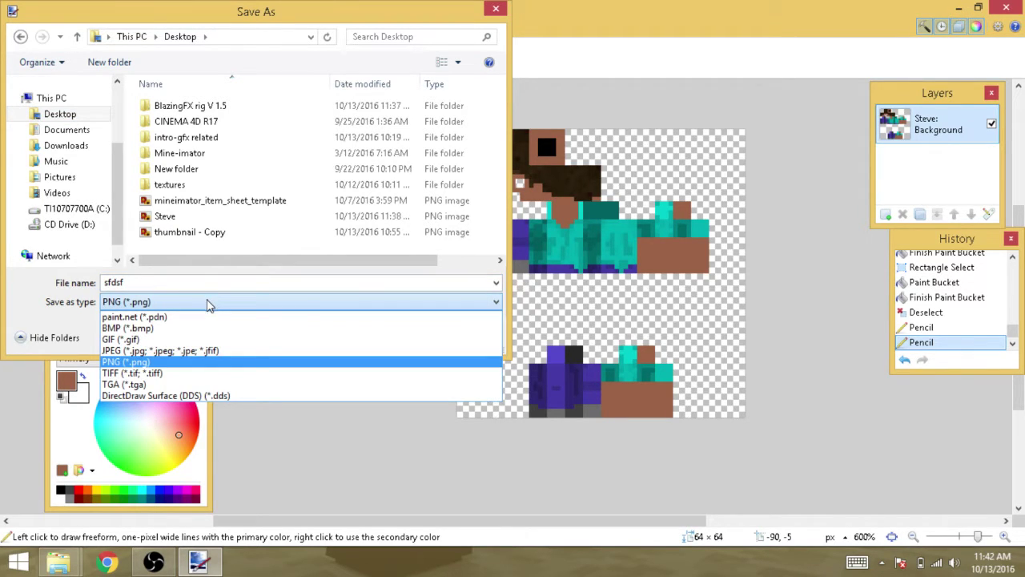
{"action": "left_click", "coordinate": [207, 302]}
{"action": "left_click", "coordinate": [382, 336]}
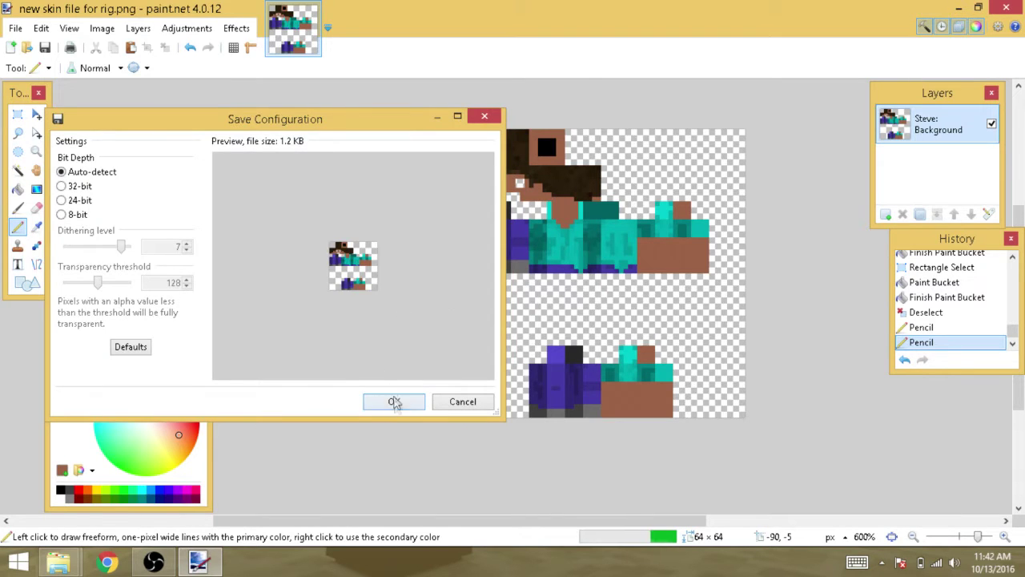
{"action": "left_click", "coordinate": [394, 402]}
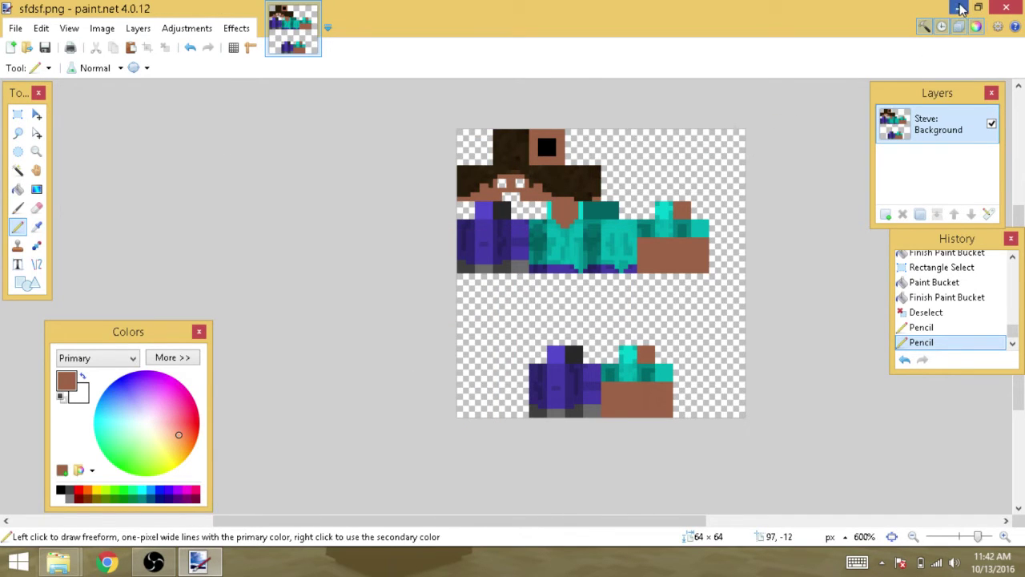
{"action": "left_click", "coordinate": [1006, 7]}
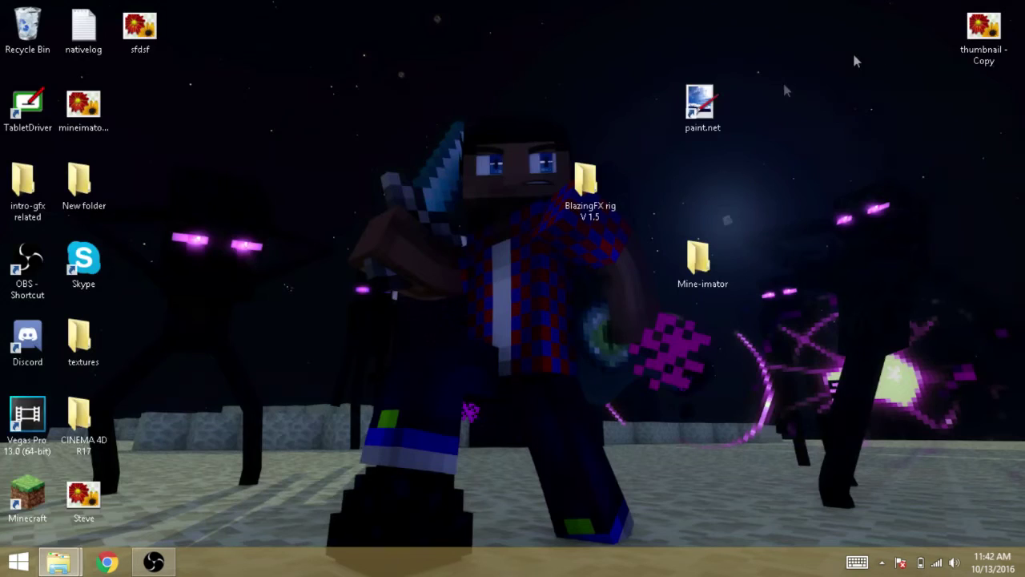